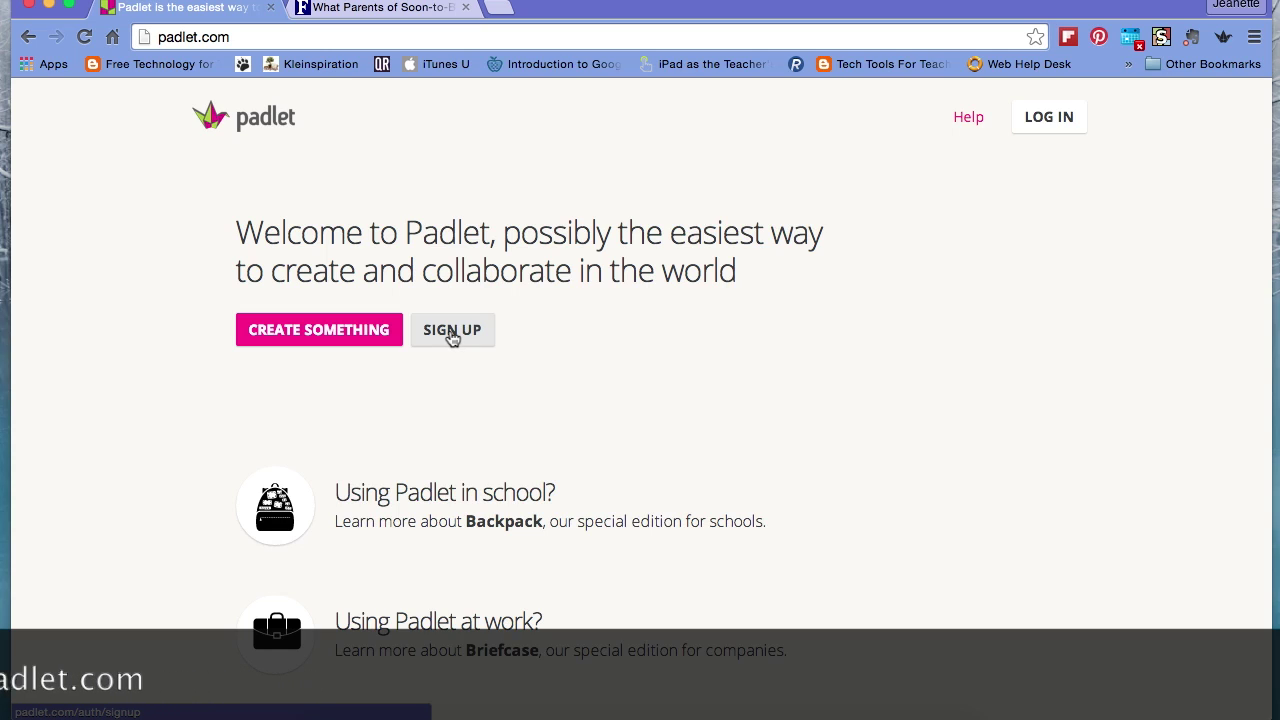
# - Open the Padlet sign-up page from the welcome page
pyautogui.click(452, 333)
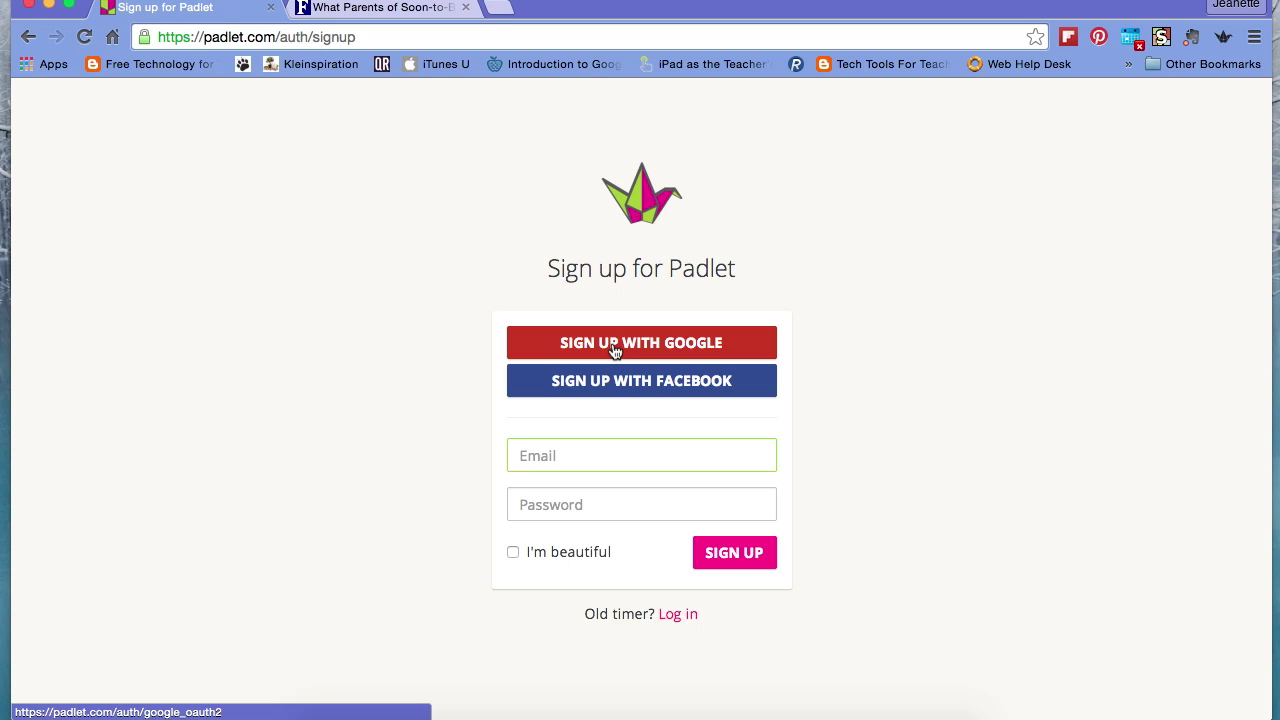
# - Log in to Padlet with Google, choosing the second Google account
pyautogui.click(681, 616)
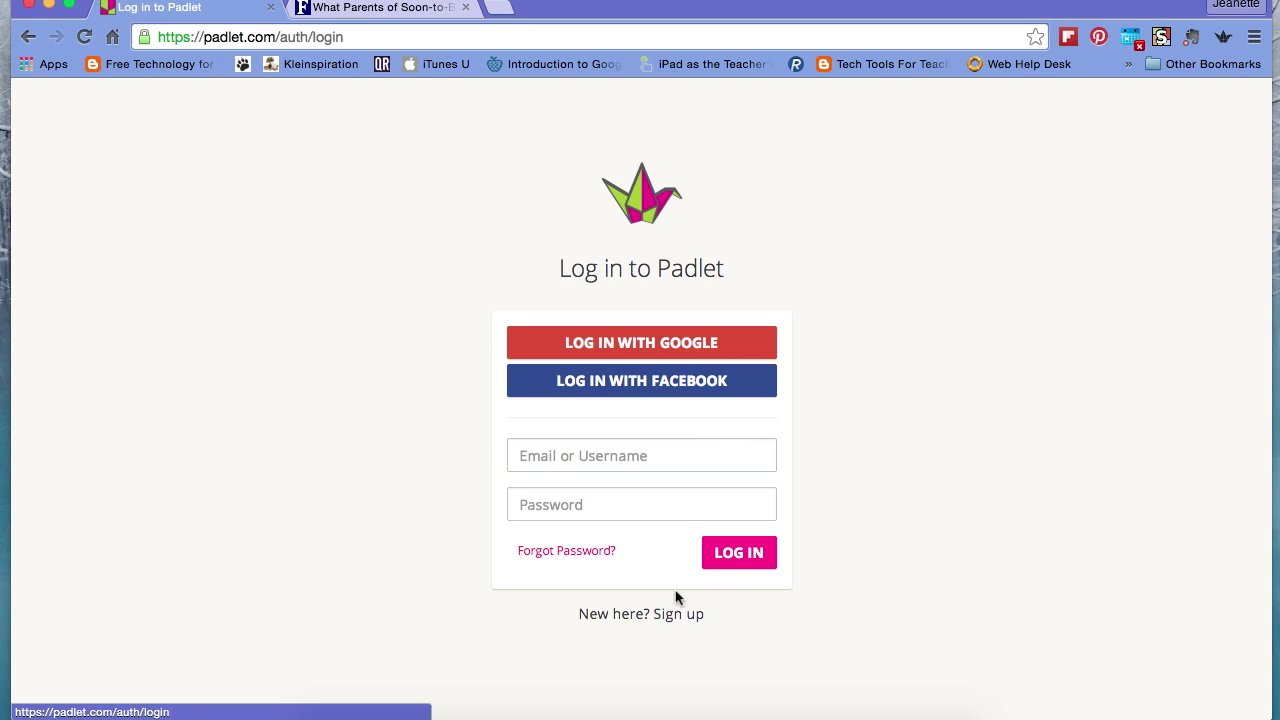
pyautogui.click(650, 343)
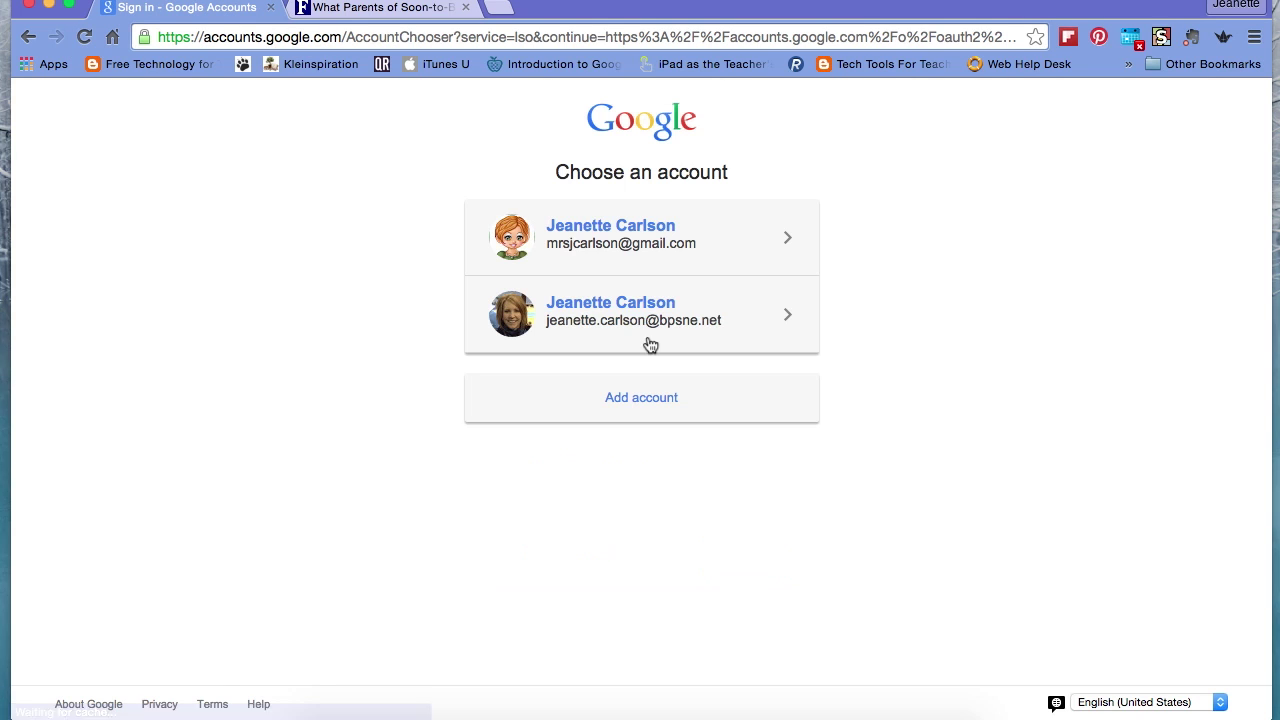
pyautogui.click(636, 317)
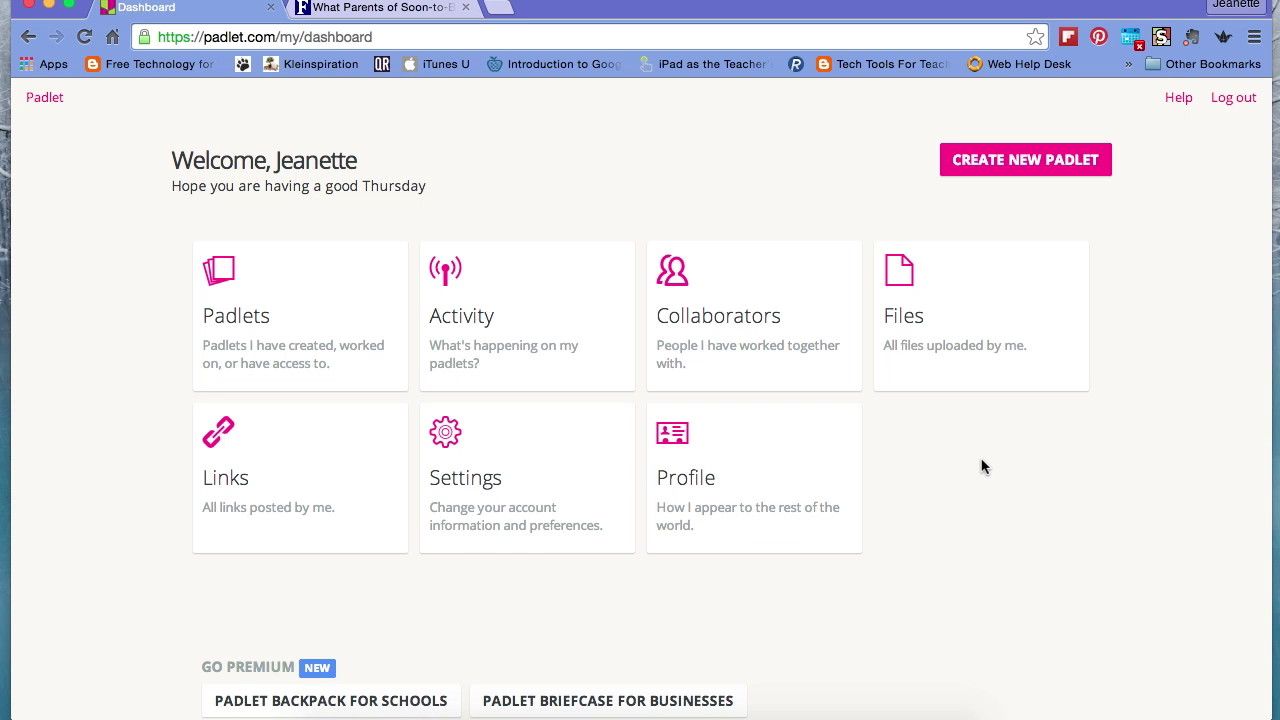
# - Look over the dashboard's Go Premium and Get Superpowers sections, then create a new padlet wall
pyautogui.scroll(-3, 982, 466)
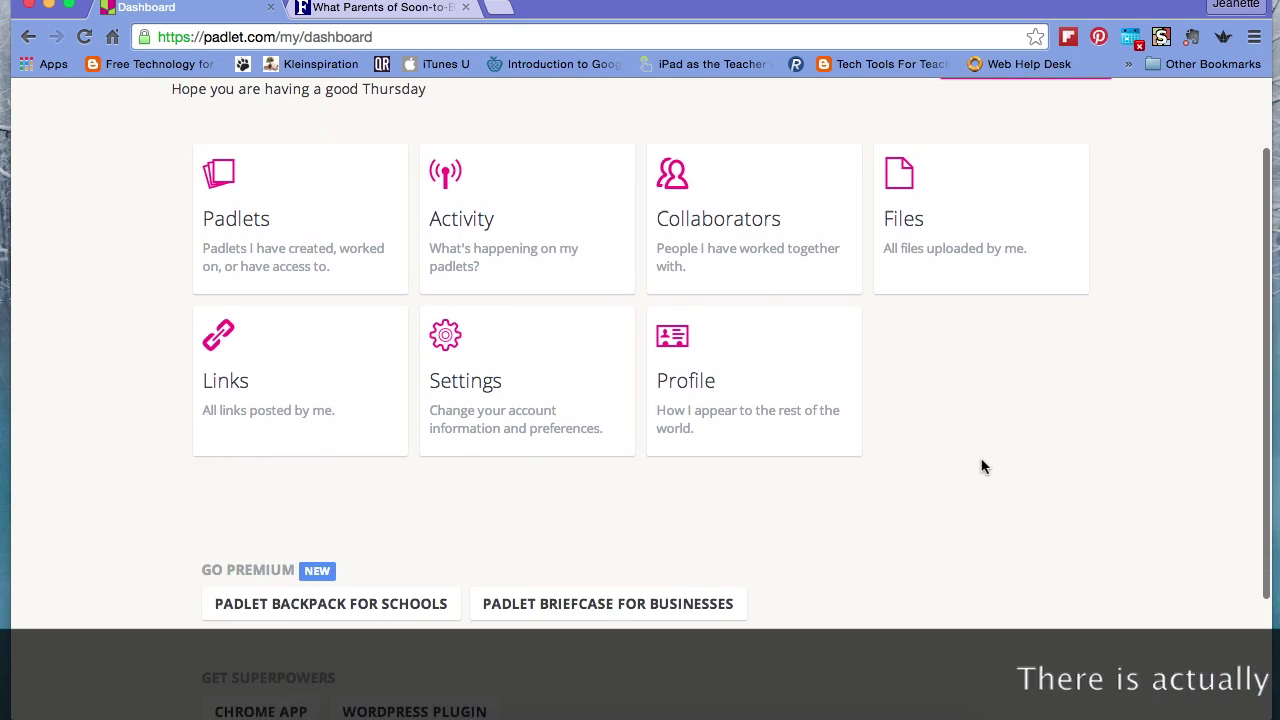
pyautogui.scroll(-2, 982, 466)
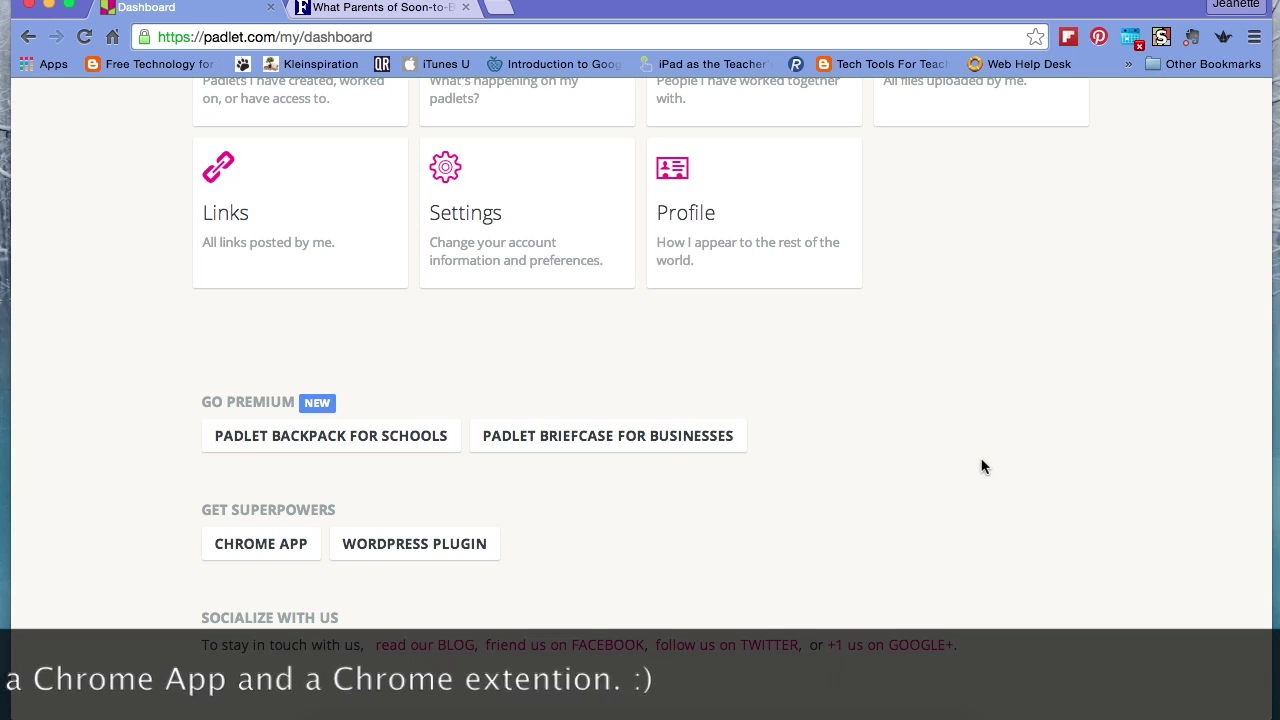
pyautogui.scroll(5, 982, 466)
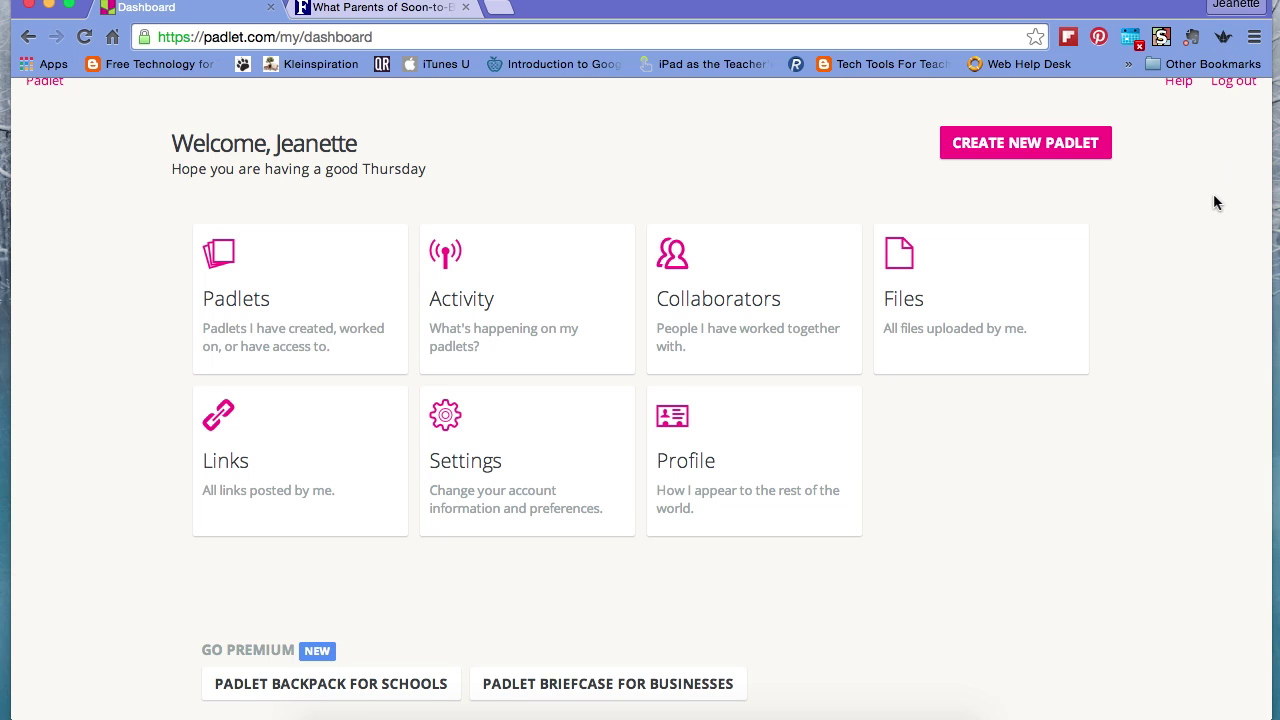
pyautogui.scroll(1, 1213, 193)
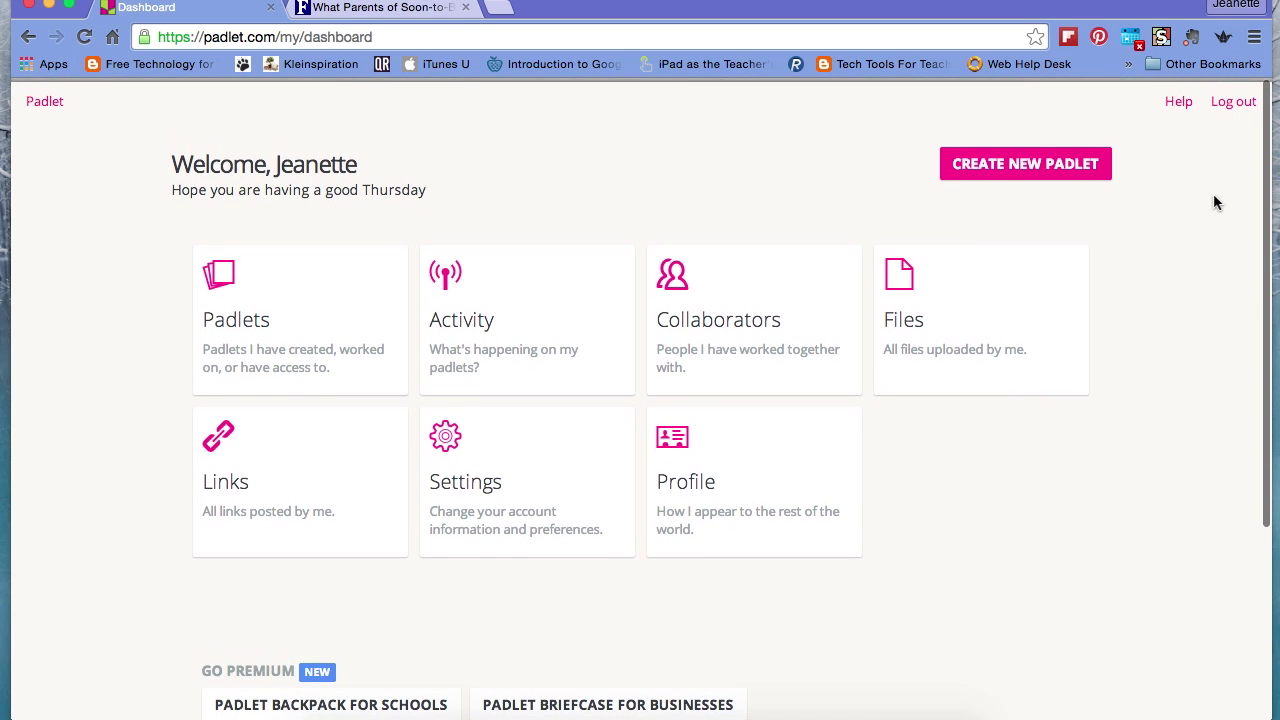
pyautogui.click(1040, 172)
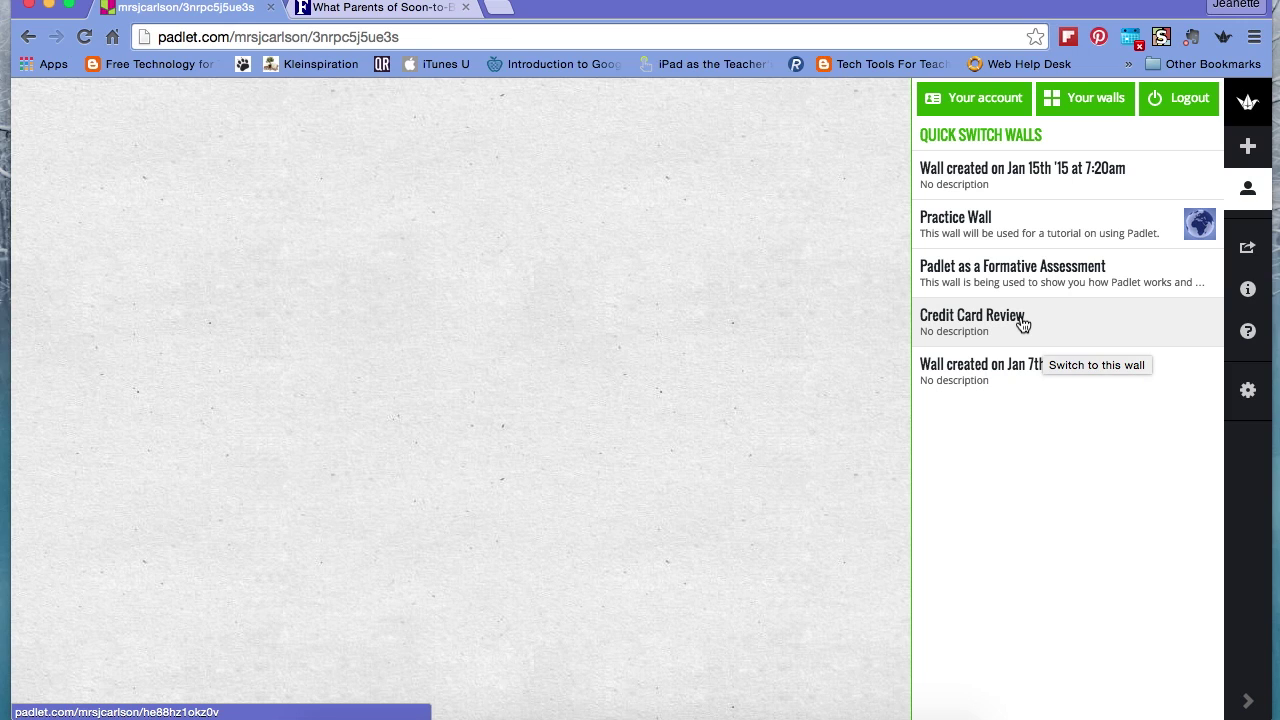
# - Show the My padlets list with the account's five walls
pyautogui.click(1088, 101)
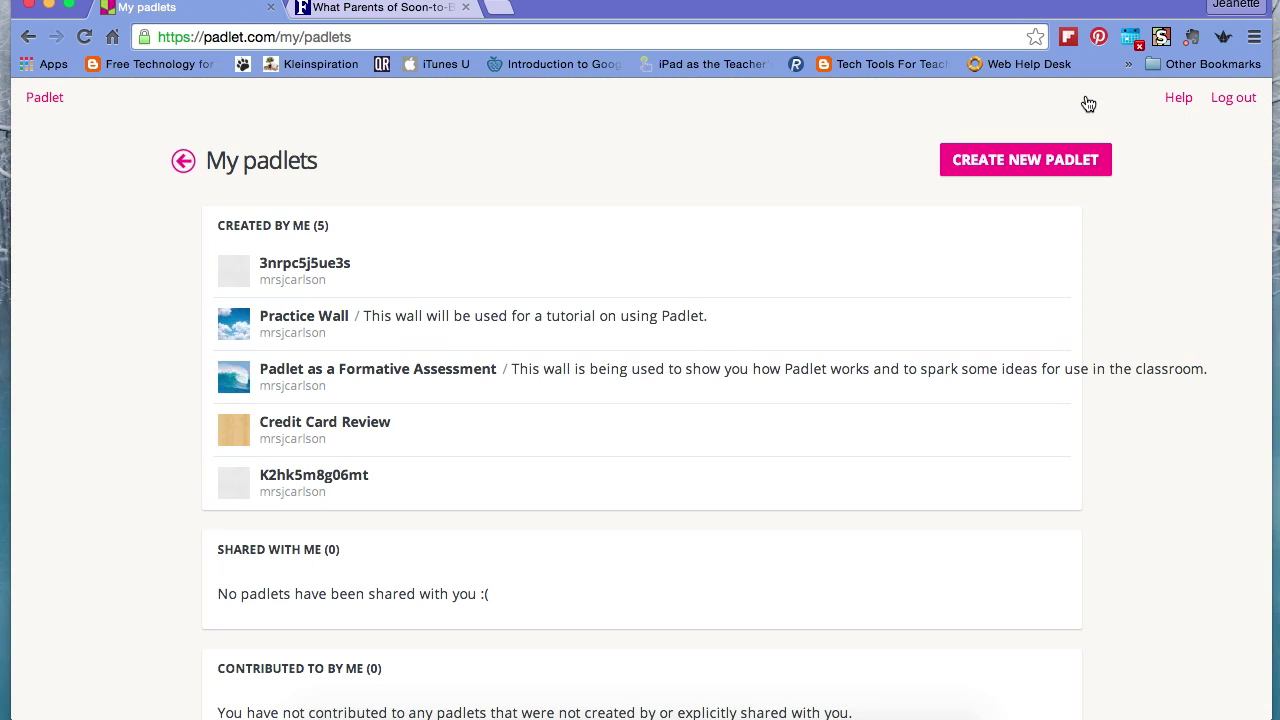
# - Open the new wall 3nrpc5j5ue3s from My padlets
pyautogui.click(291, 270)
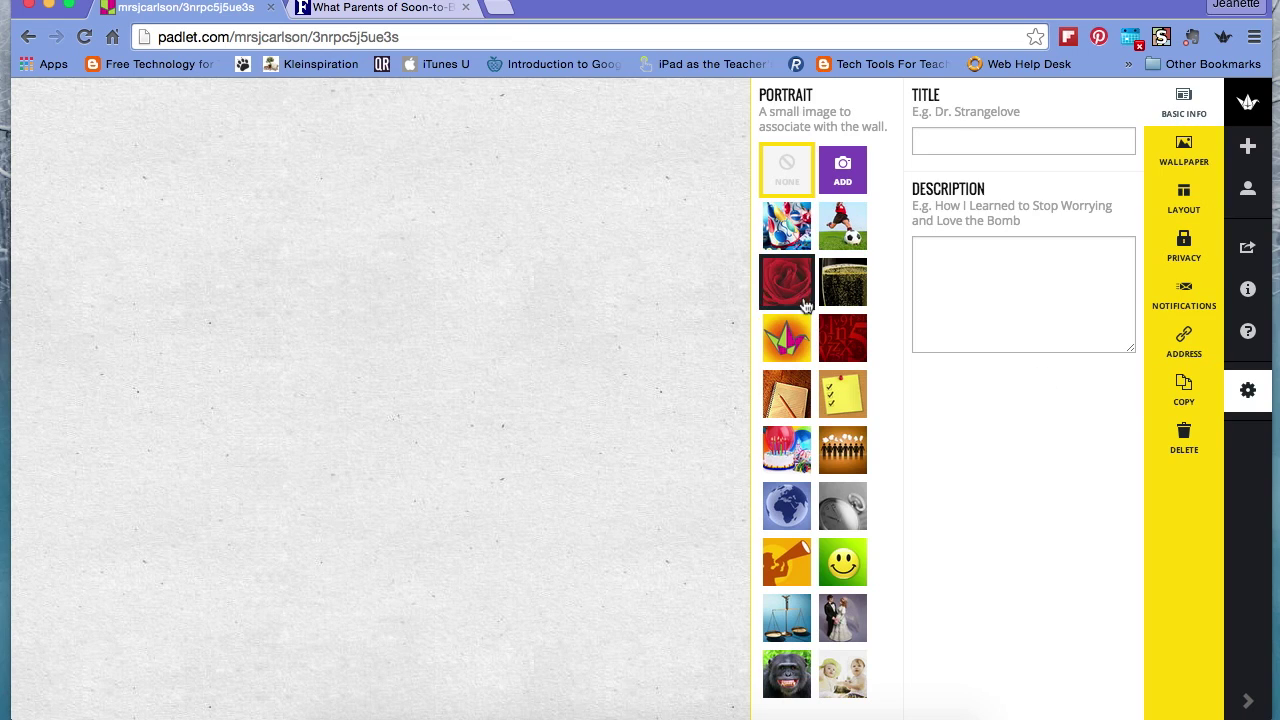
# - Title the wall 'Section 5.1 Credit Basics Questions/Comments'
pyautogui.click(950, 140)
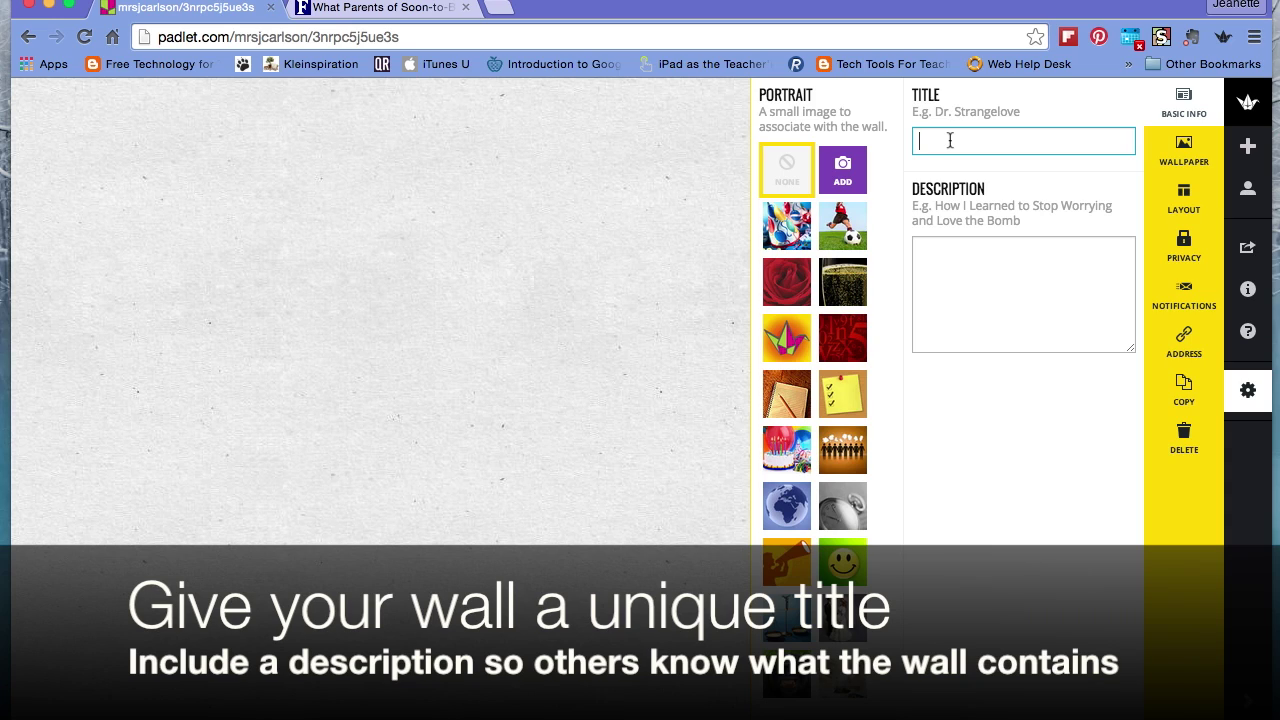
pyautogui.write('Sec')
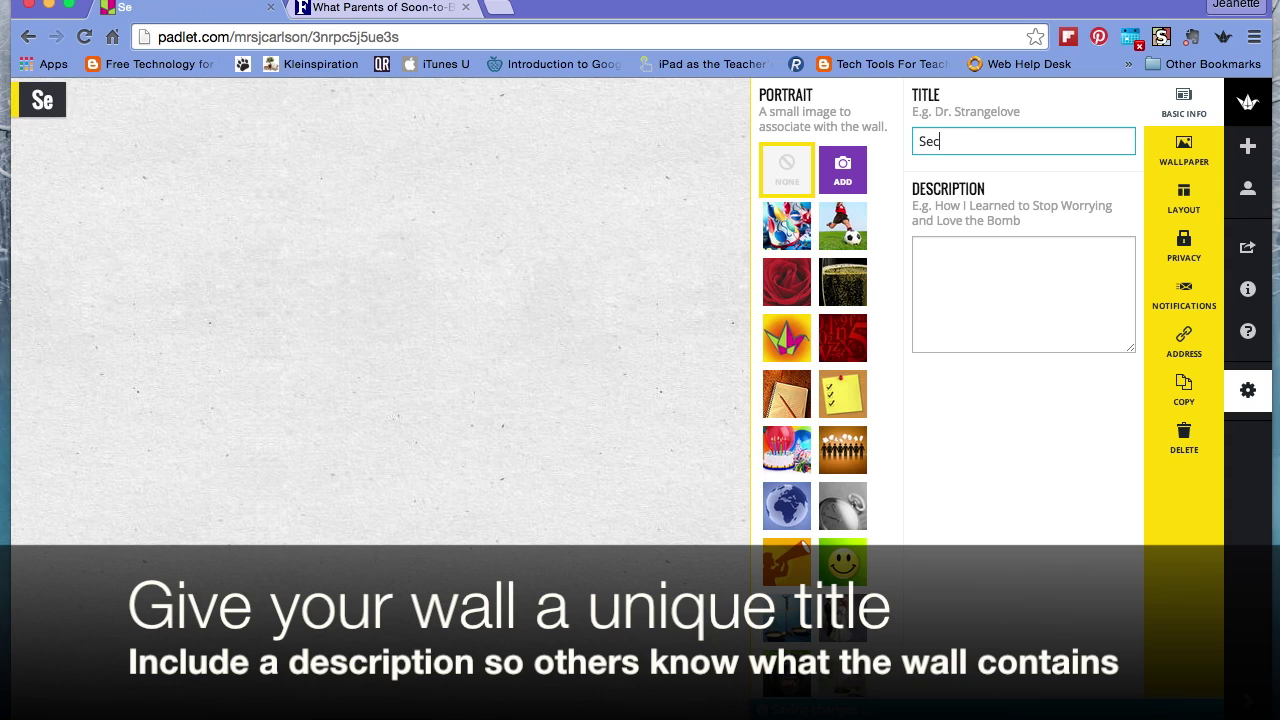
pyautogui.write('tion 5')
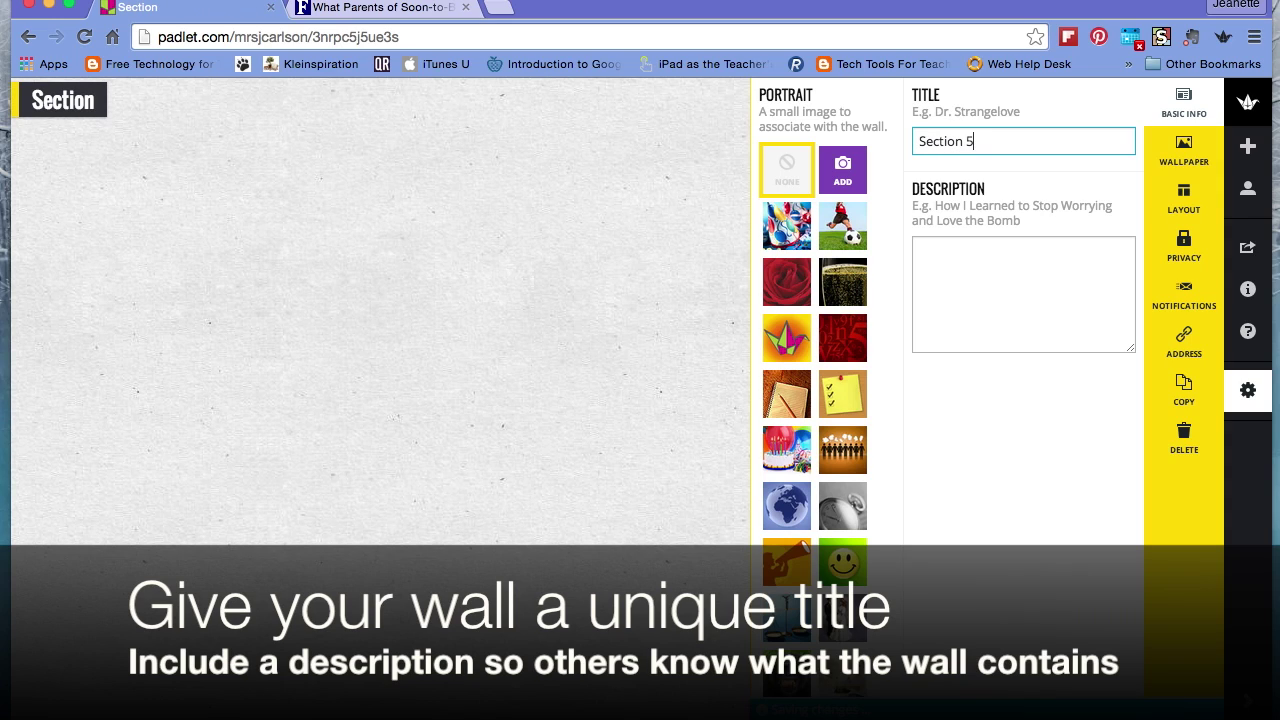
pyautogui.write('.1 ')
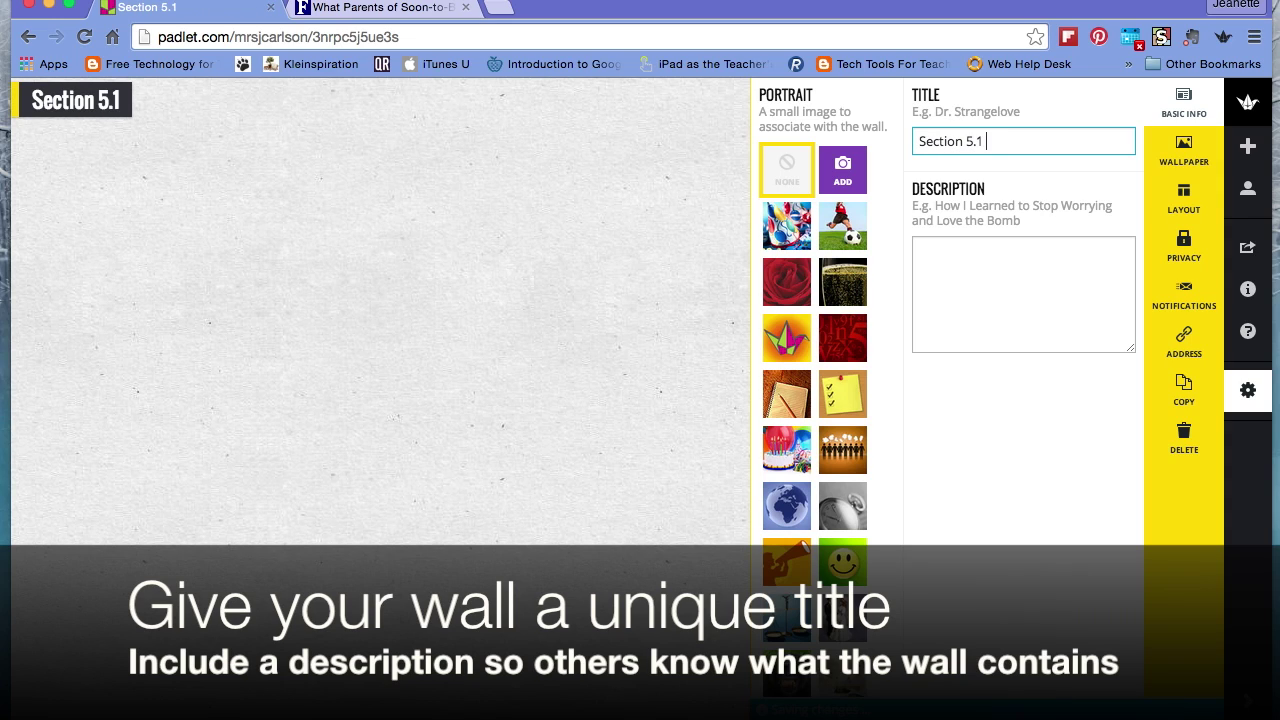
pyautogui.write('Cred')
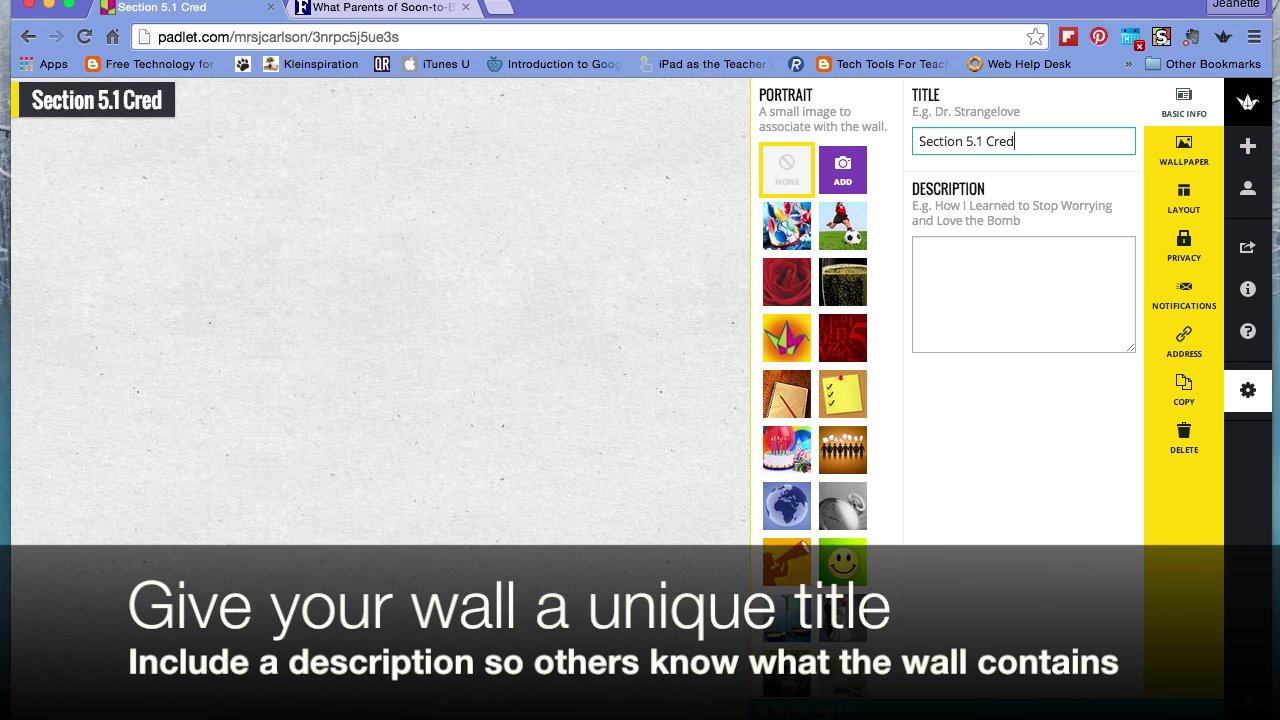
pyautogui.write('it Basic')
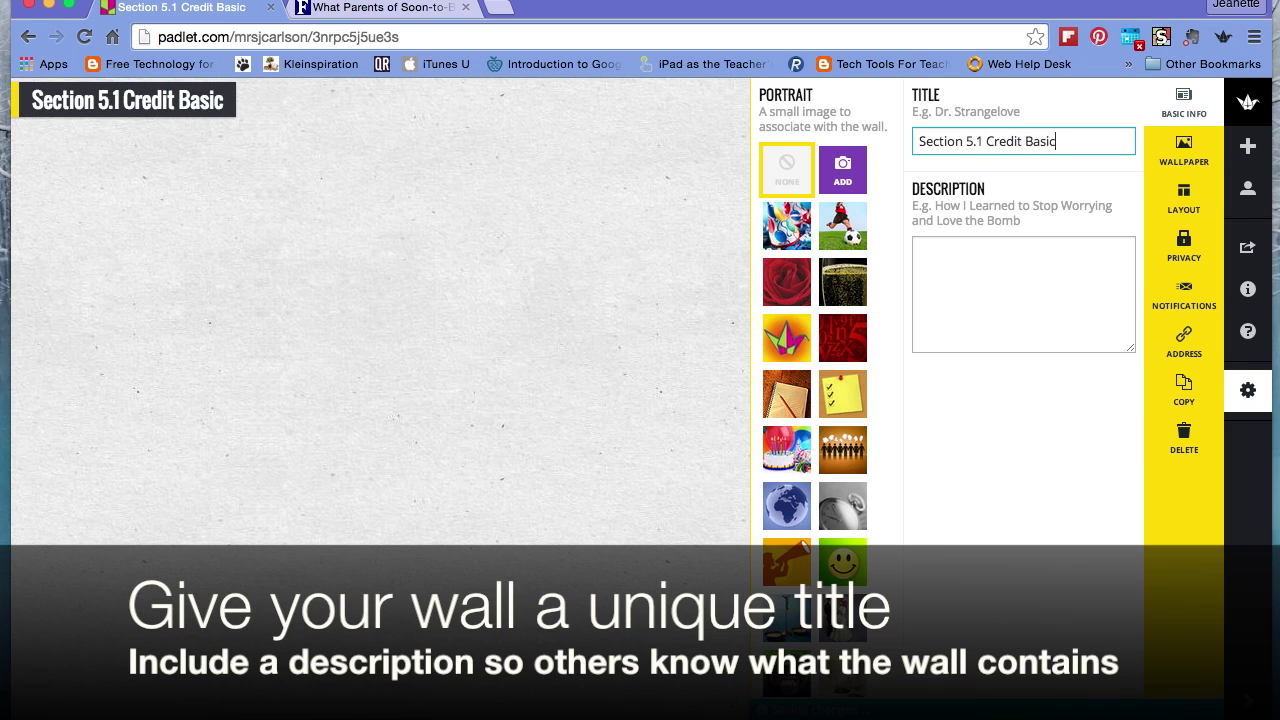
pyautogui.write('s')
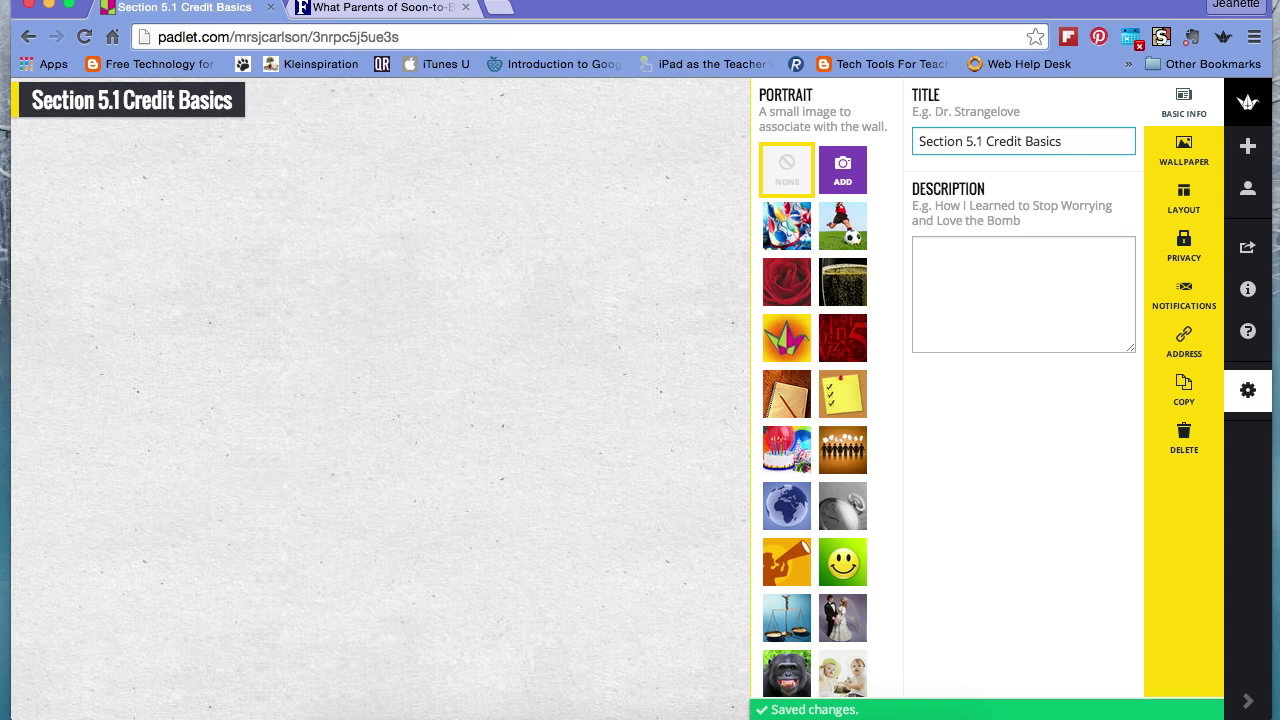
pyautogui.write(' Questions')
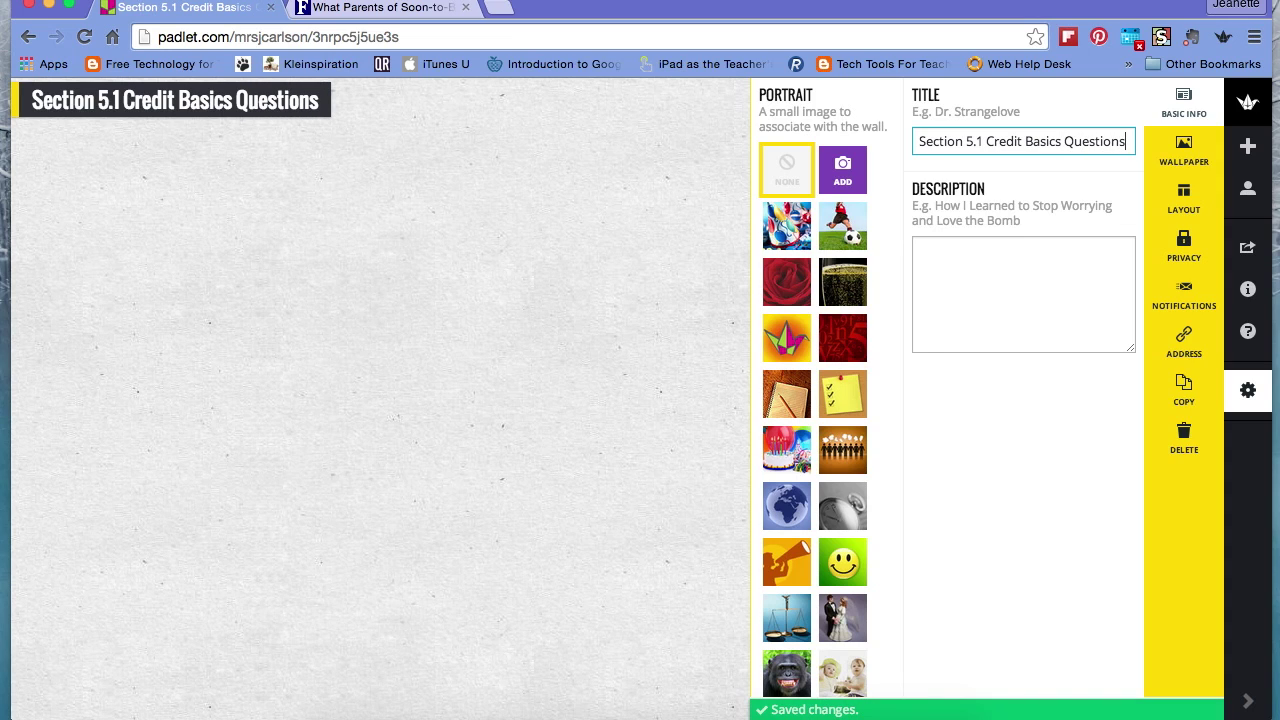
pyautogui.write('/Comments')
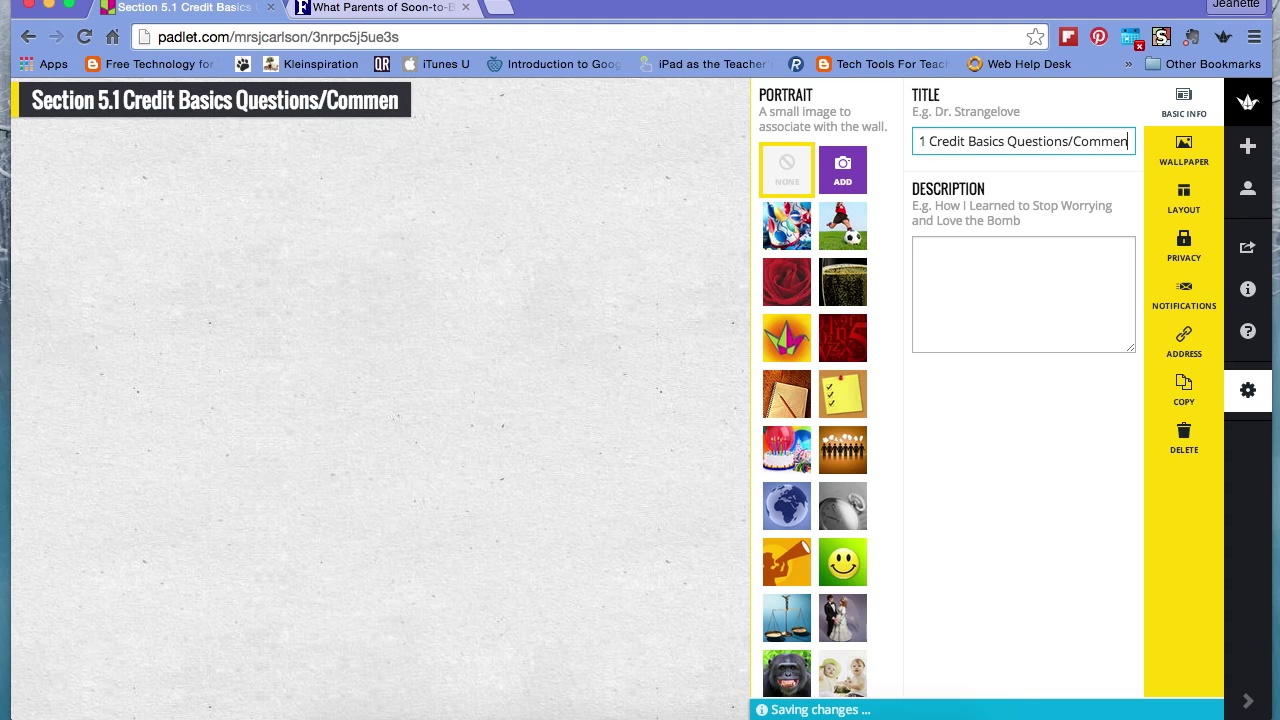
pyautogui.click(935, 254)
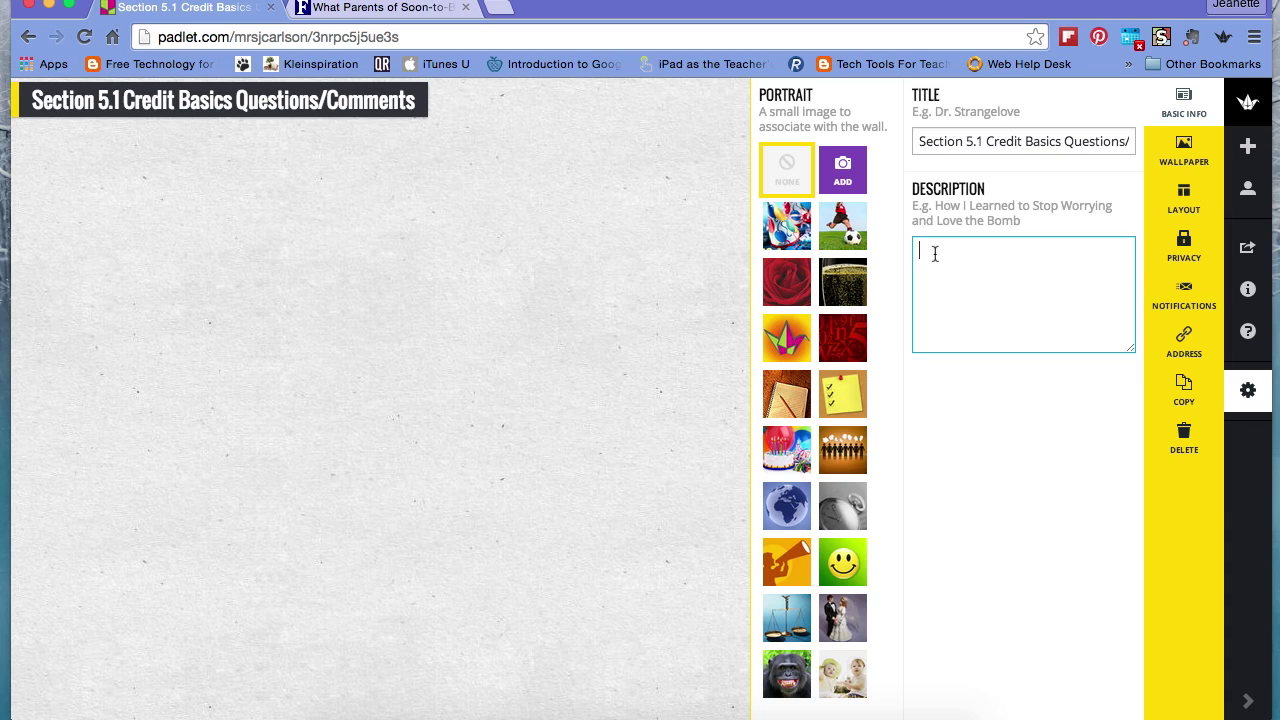
# - Add the description 'Use this wall to post to comments and questions during section 5.1.' and a globe portrait
pyautogui.write('Use ')
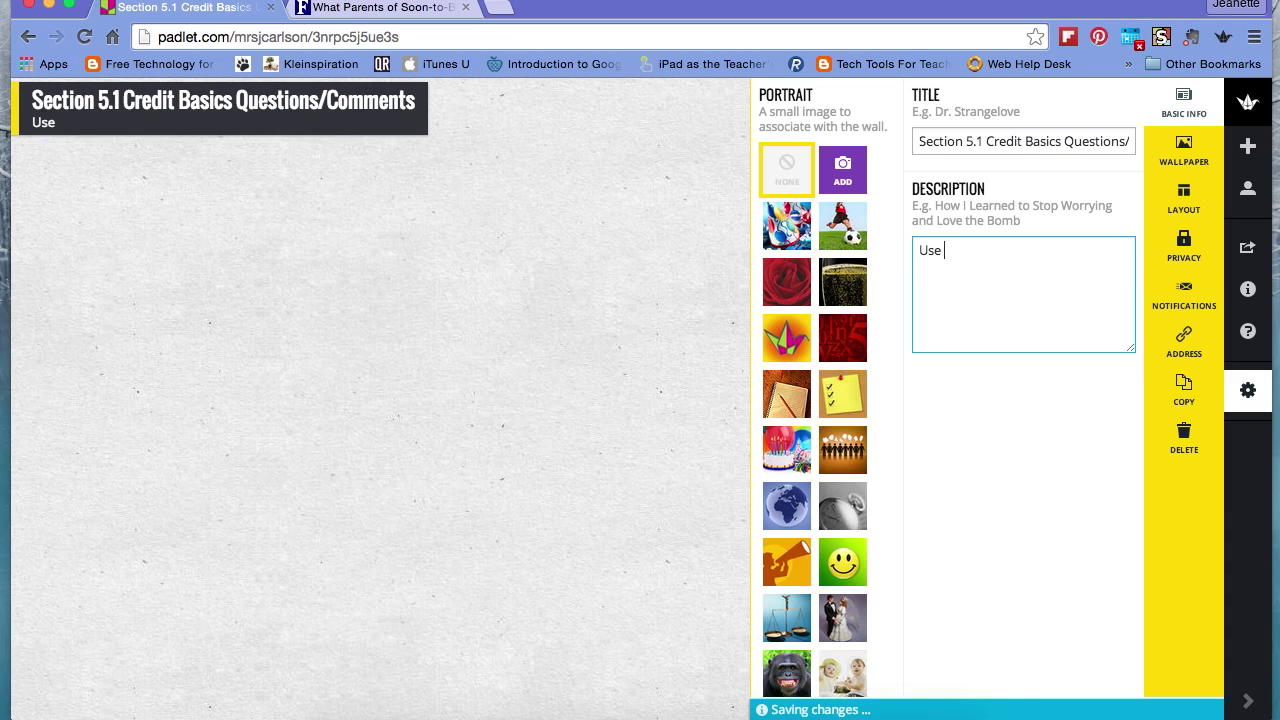
pyautogui.write('this wall to ')
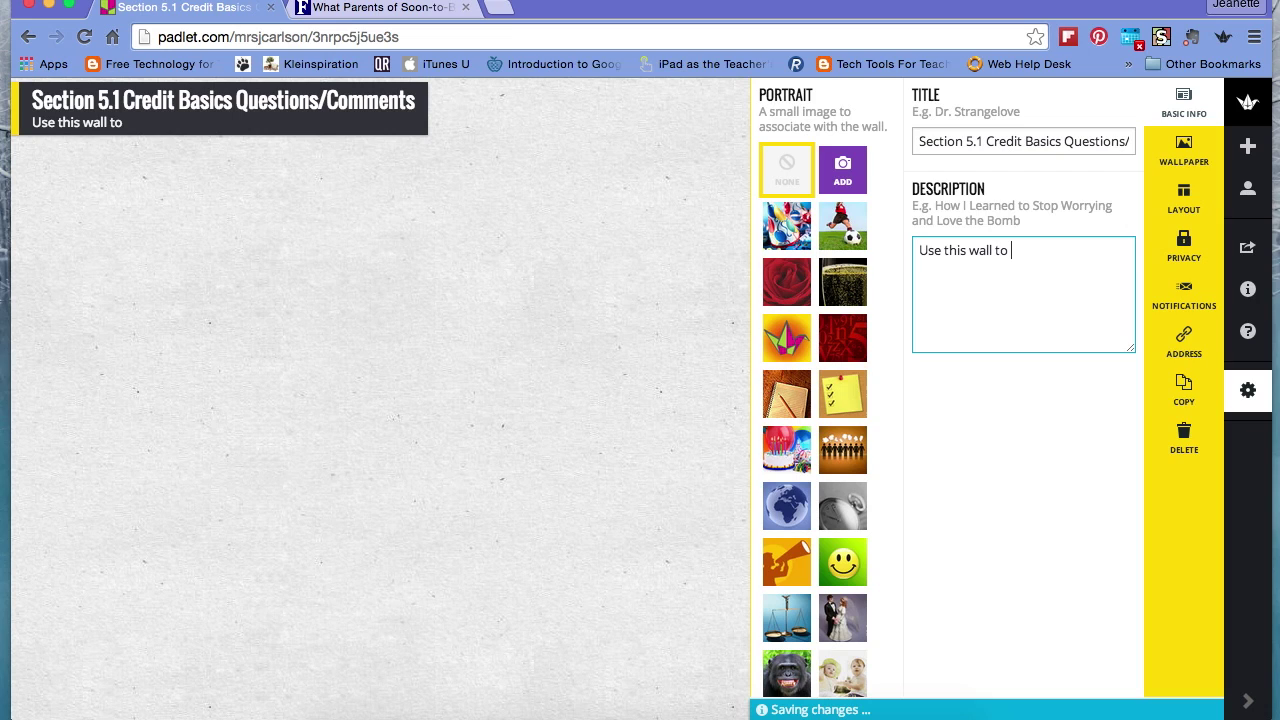
pyautogui.write('post to comment')
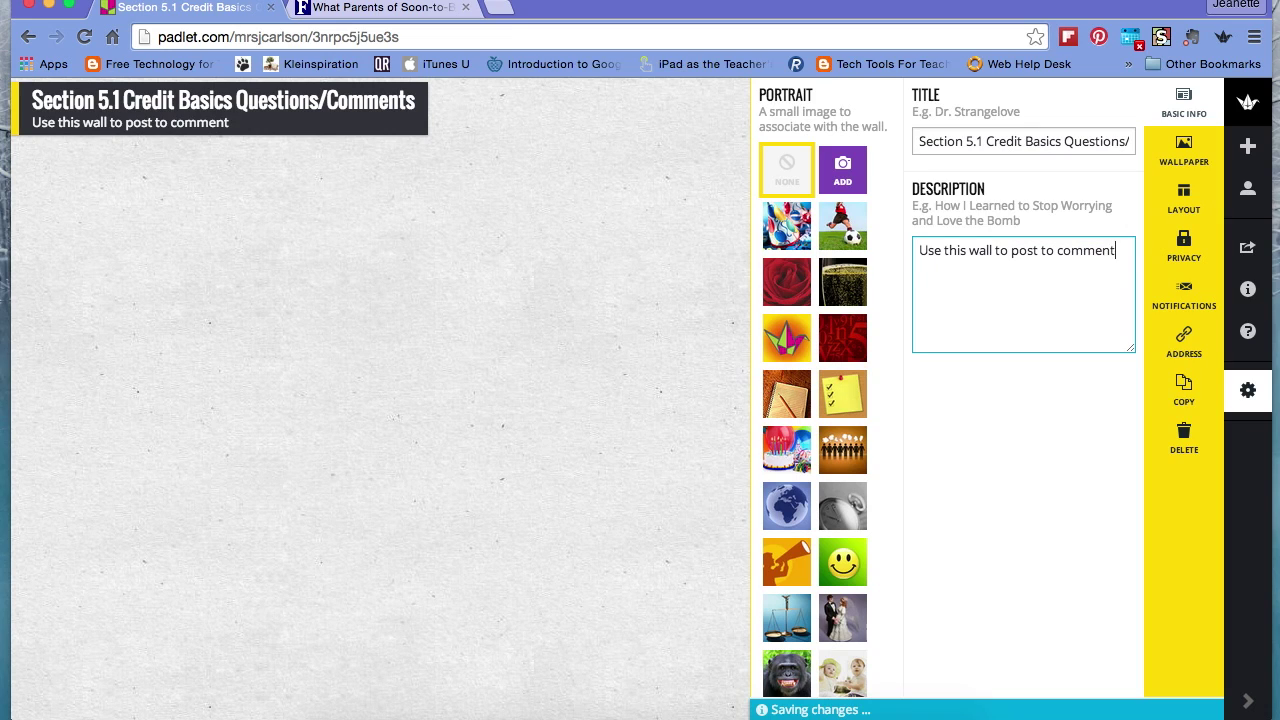
pyautogui.write('s and ques')
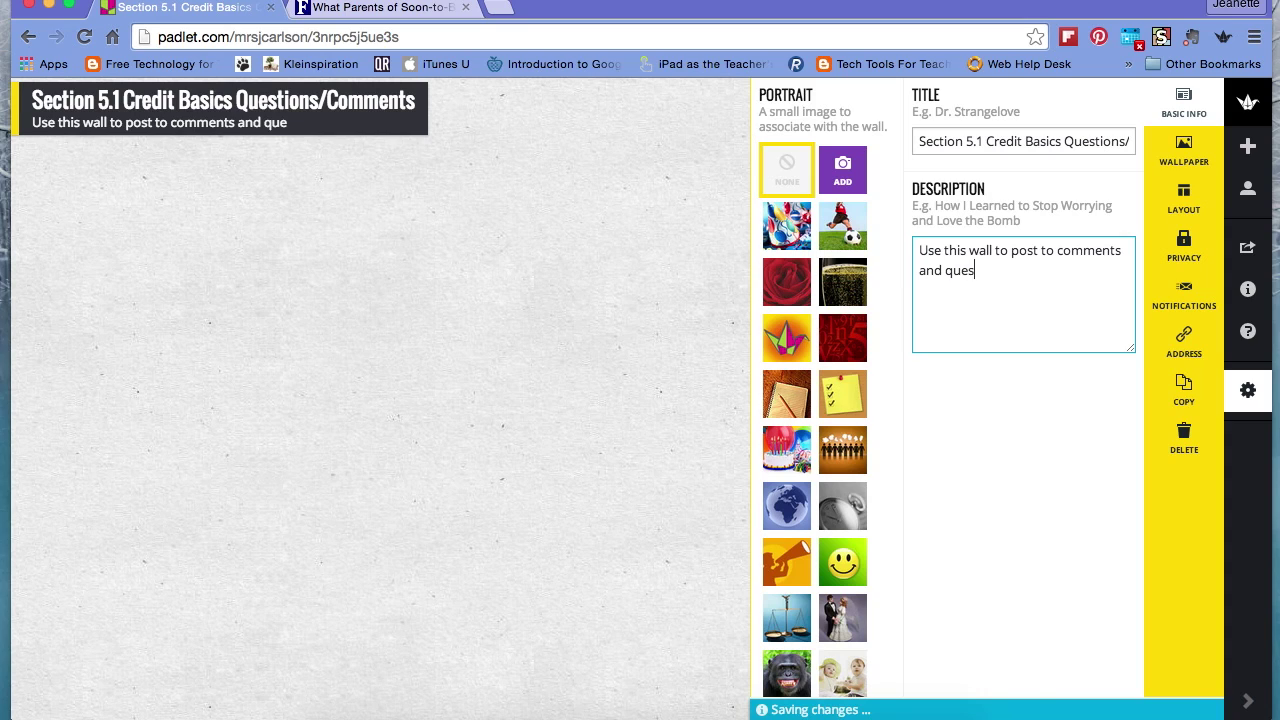
pyautogui.write('tio')
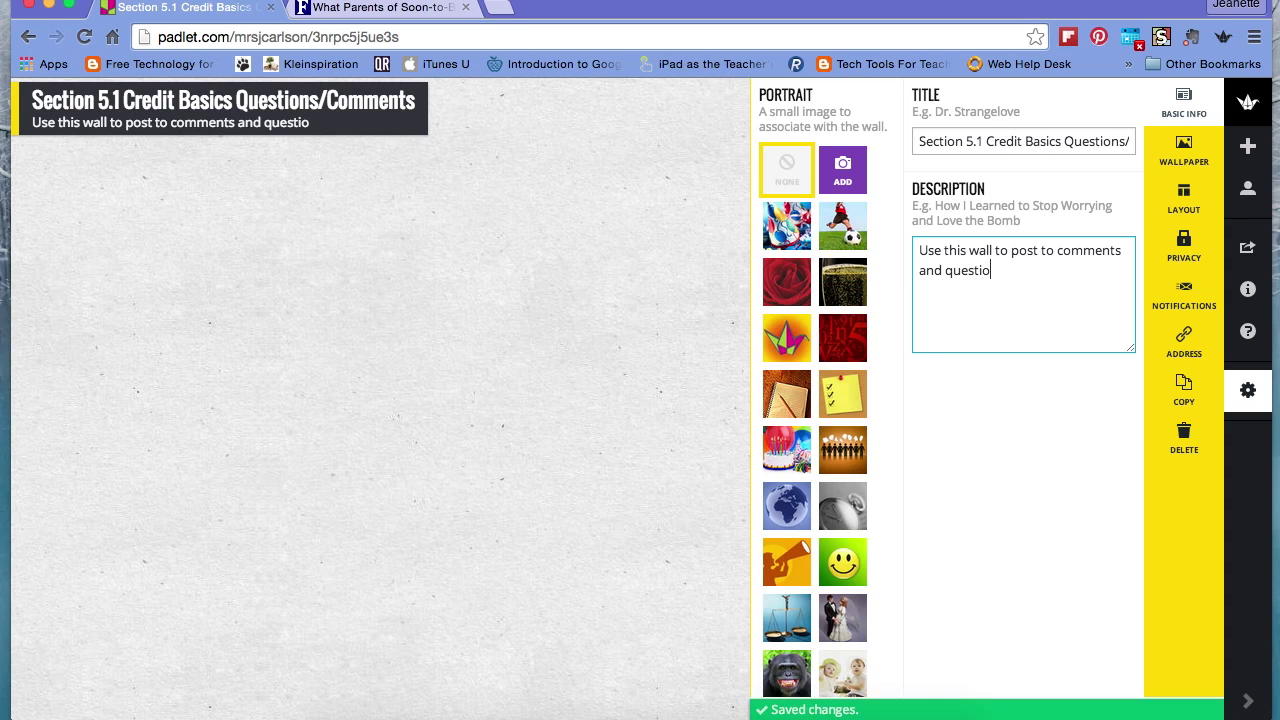
pyautogui.write('ns during section 5.1.')
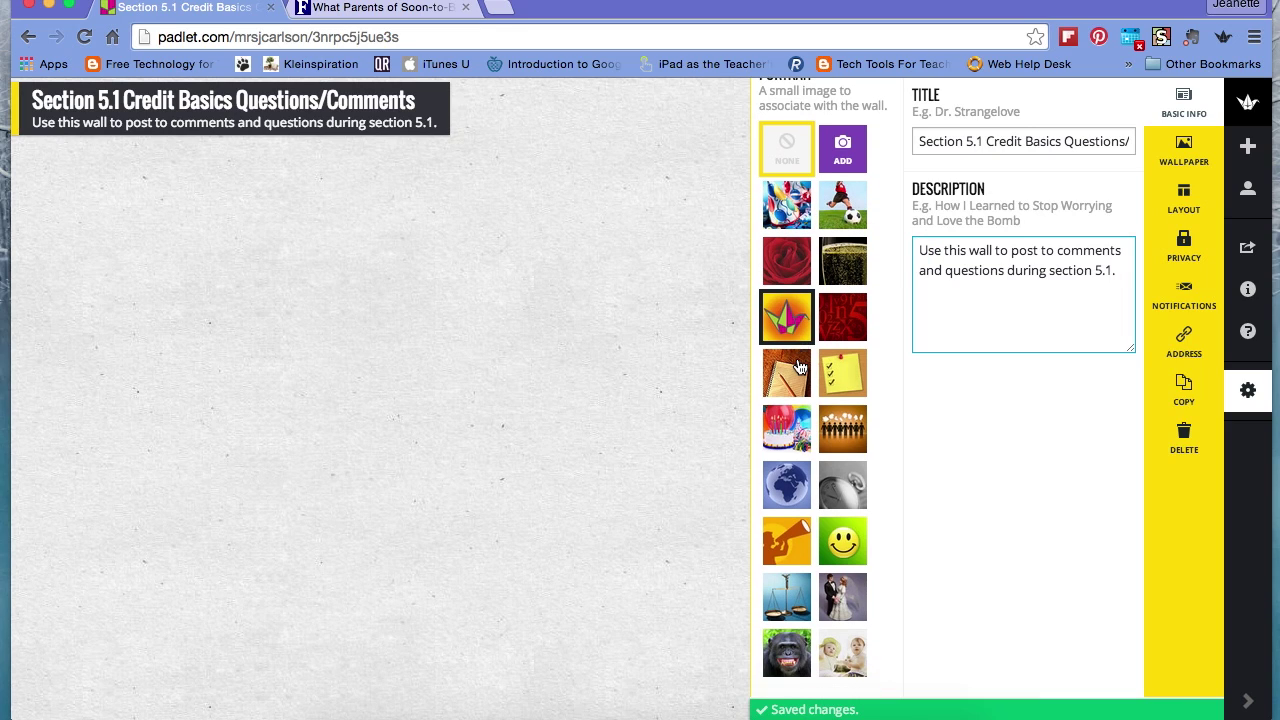
pyautogui.click(788, 508)
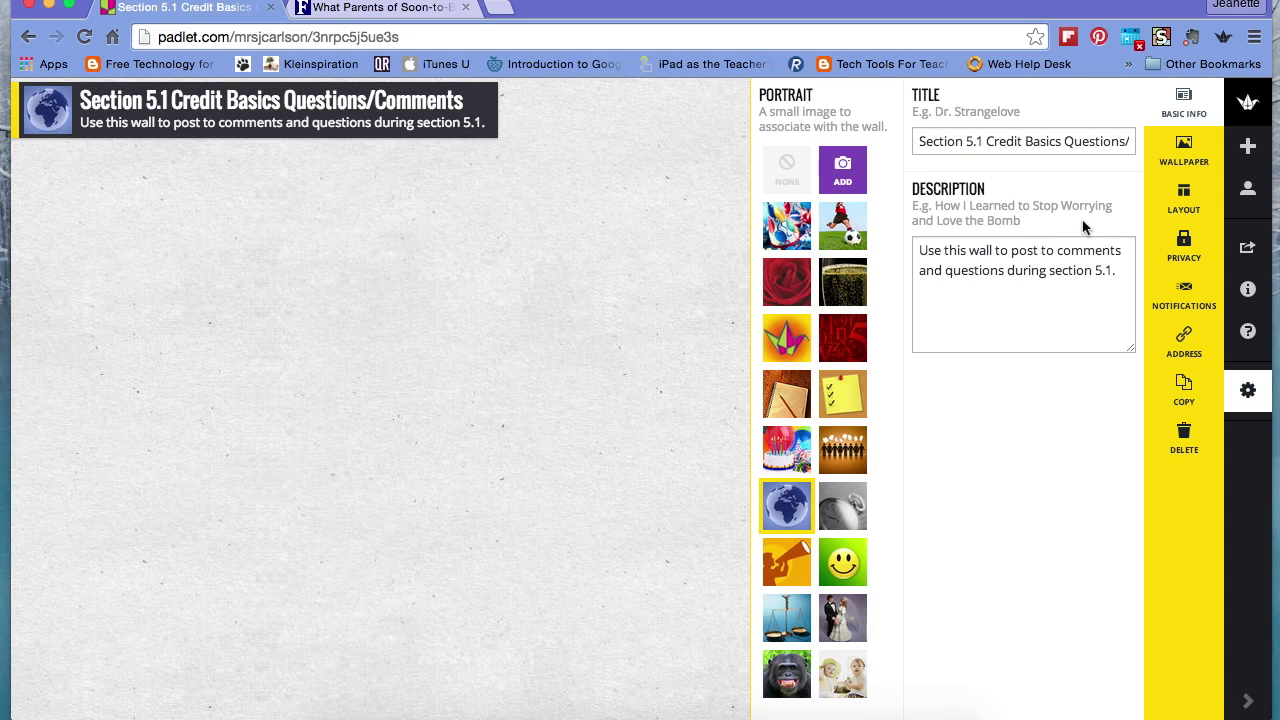
# - Give the wall the parchment-style Scroll wallpaper as its background
pyautogui.click(1184, 150)
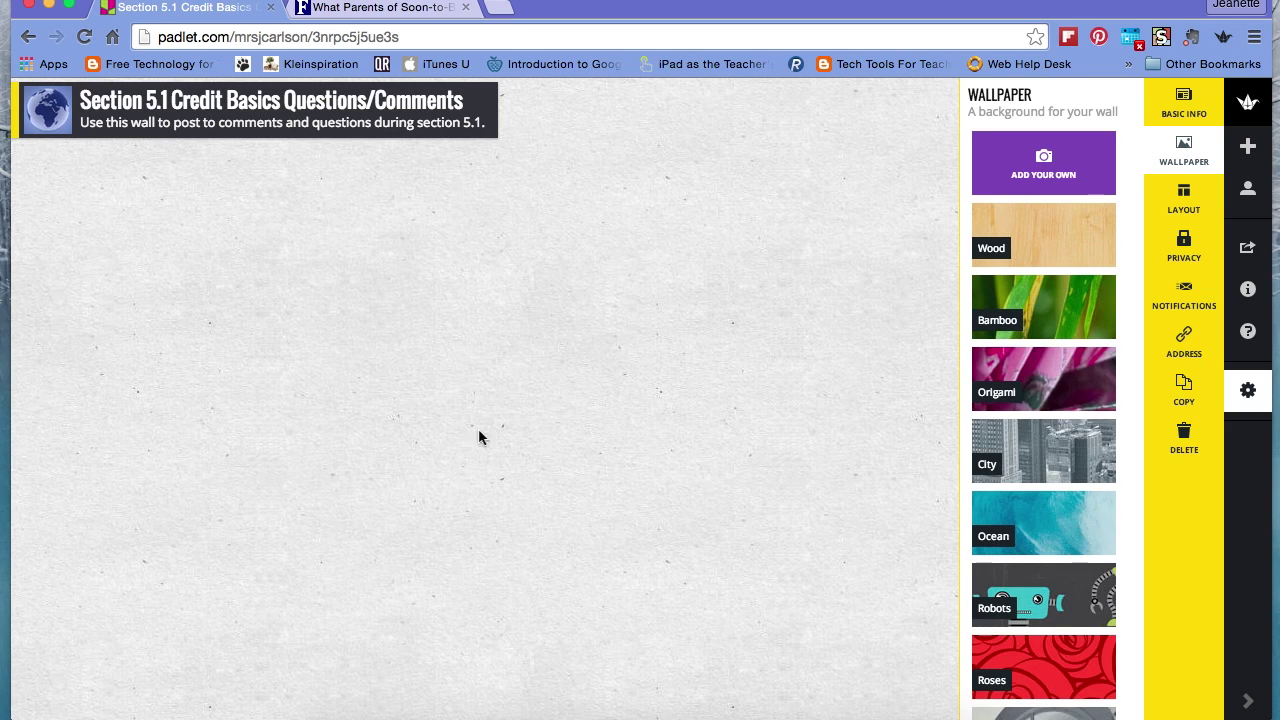
pyautogui.scroll(-2, 1065, 316)
pyautogui.scroll(-15, 1065, 316)
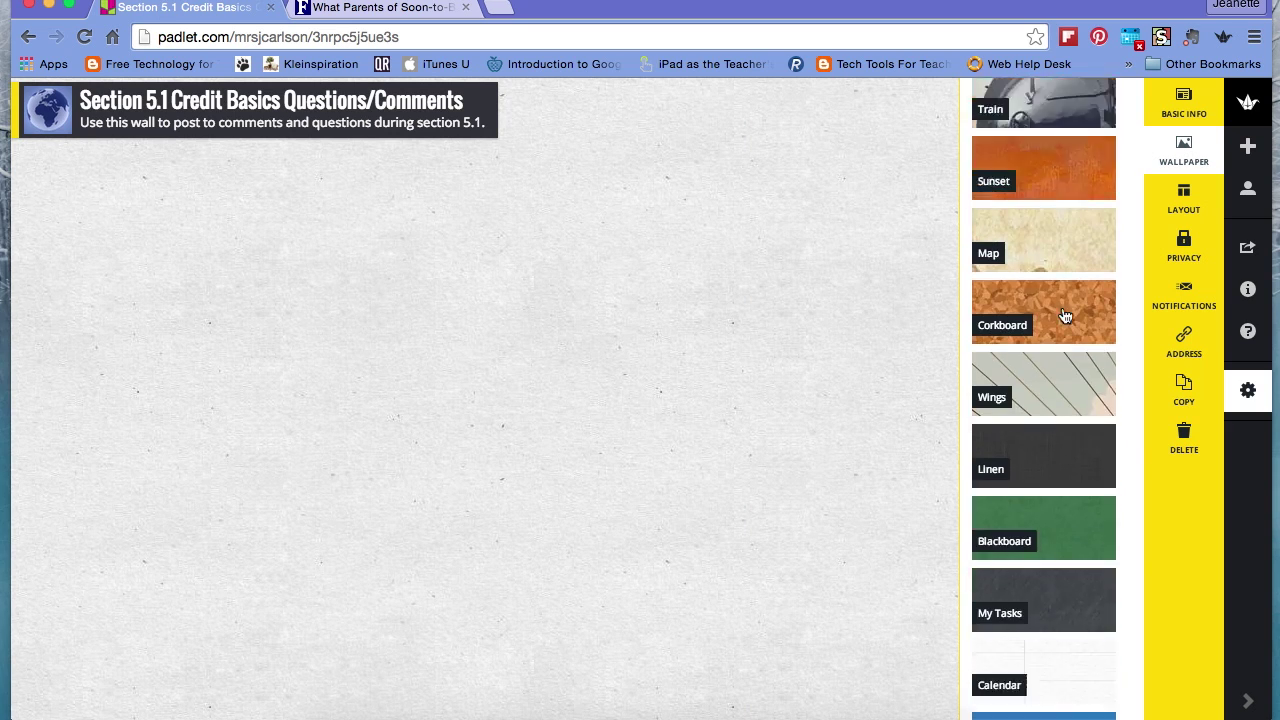
pyautogui.scroll(8, 1065, 316)
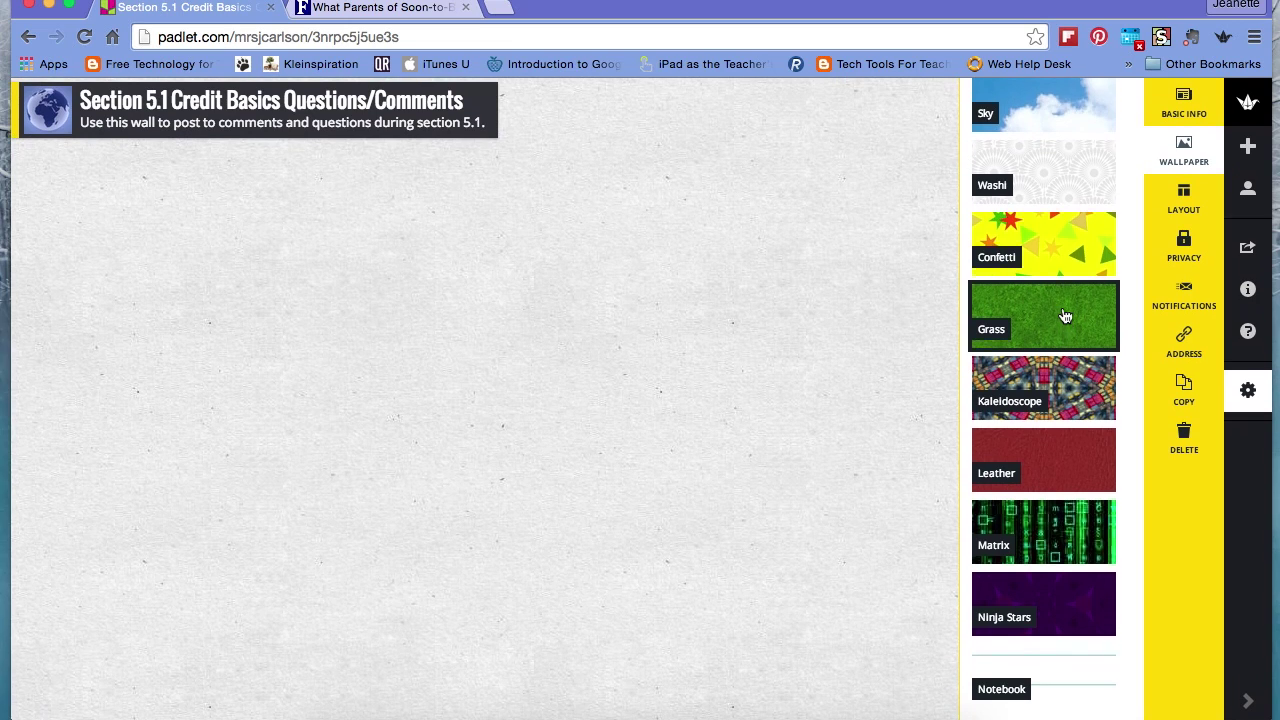
pyautogui.scroll(2, 1065, 316)
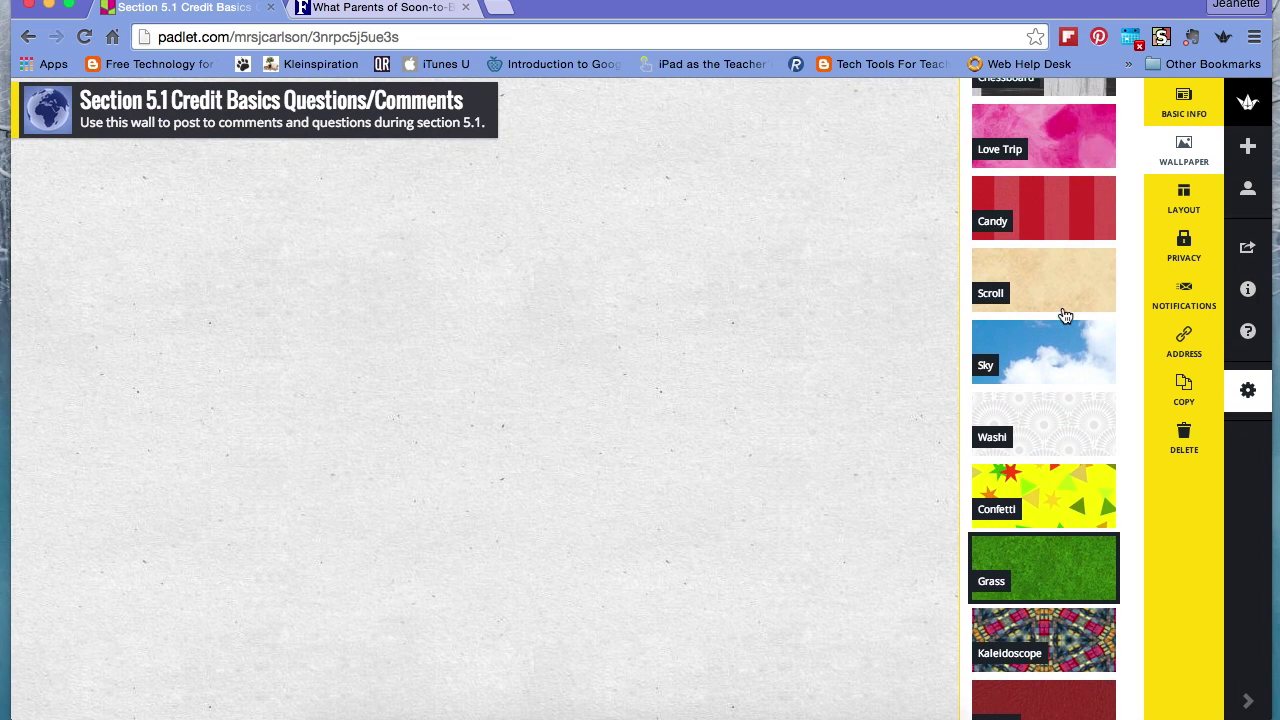
pyautogui.click(1065, 316)
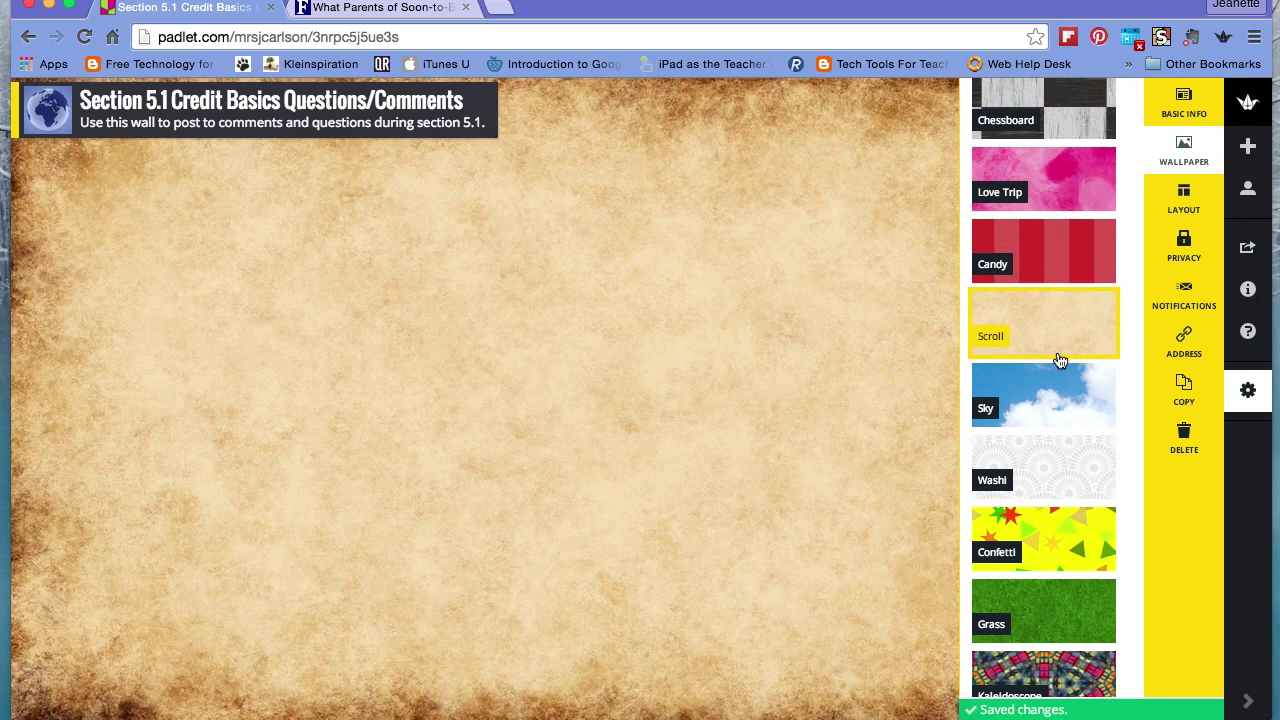
pyautogui.scroll(15, 1060, 360)
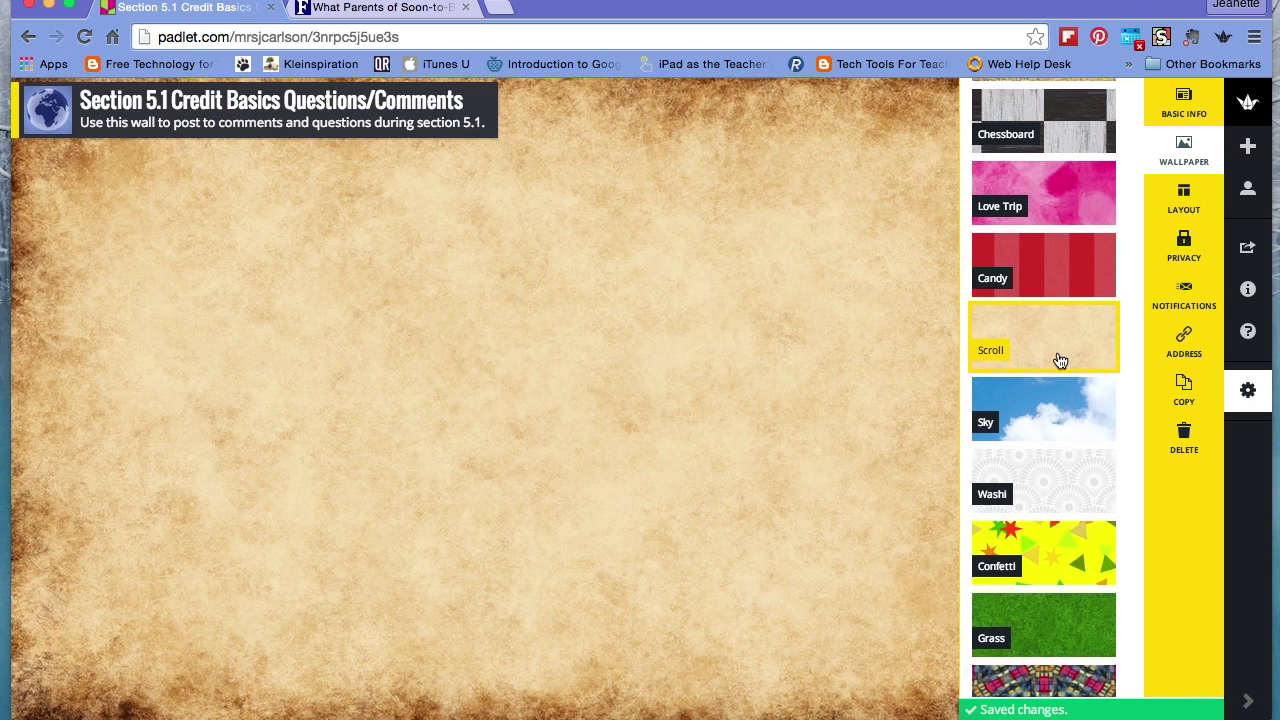
pyautogui.scroll(2, 1060, 360)
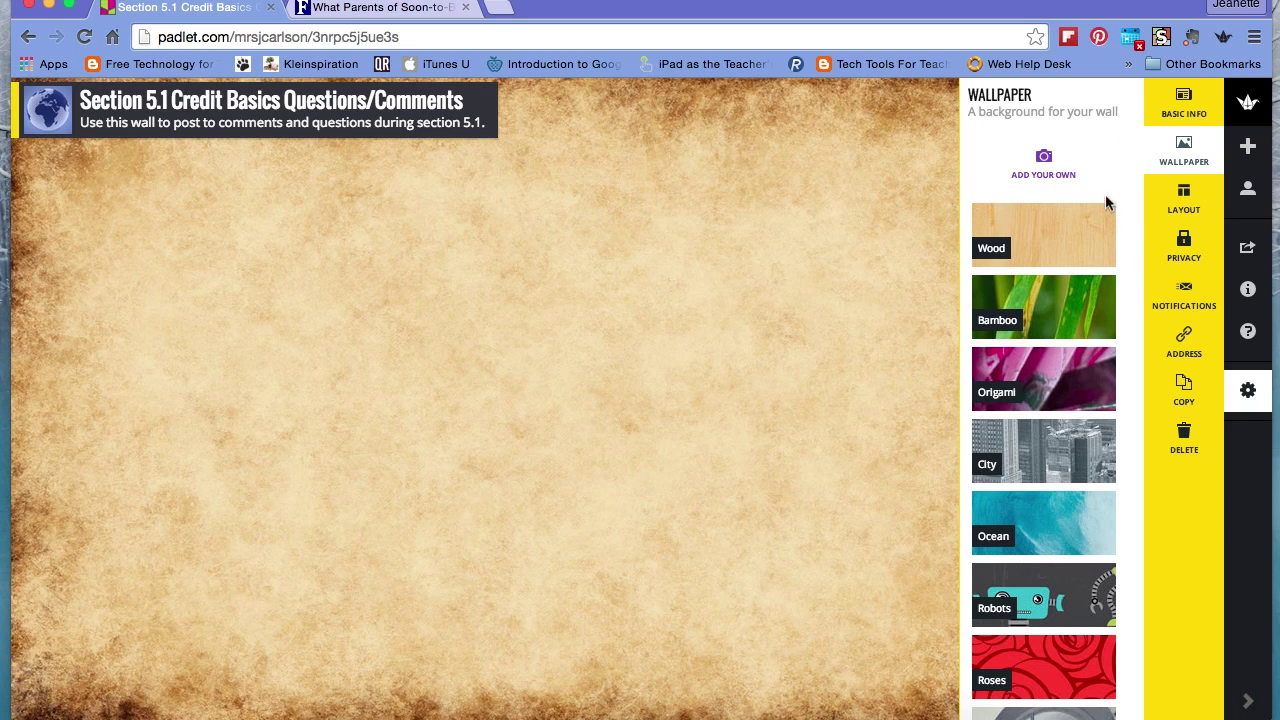
pyautogui.click(1188, 204)
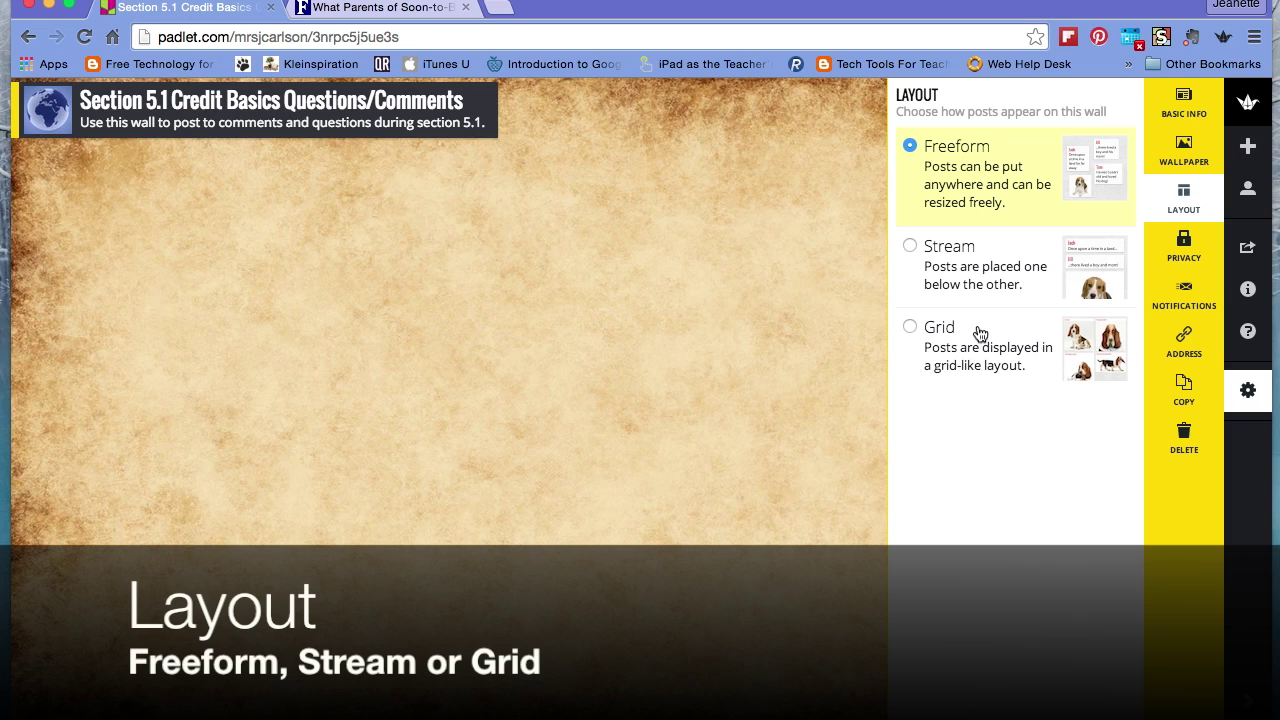
# - Try the Stream layout, then return the wall to Freeform
pyautogui.click(912, 249)
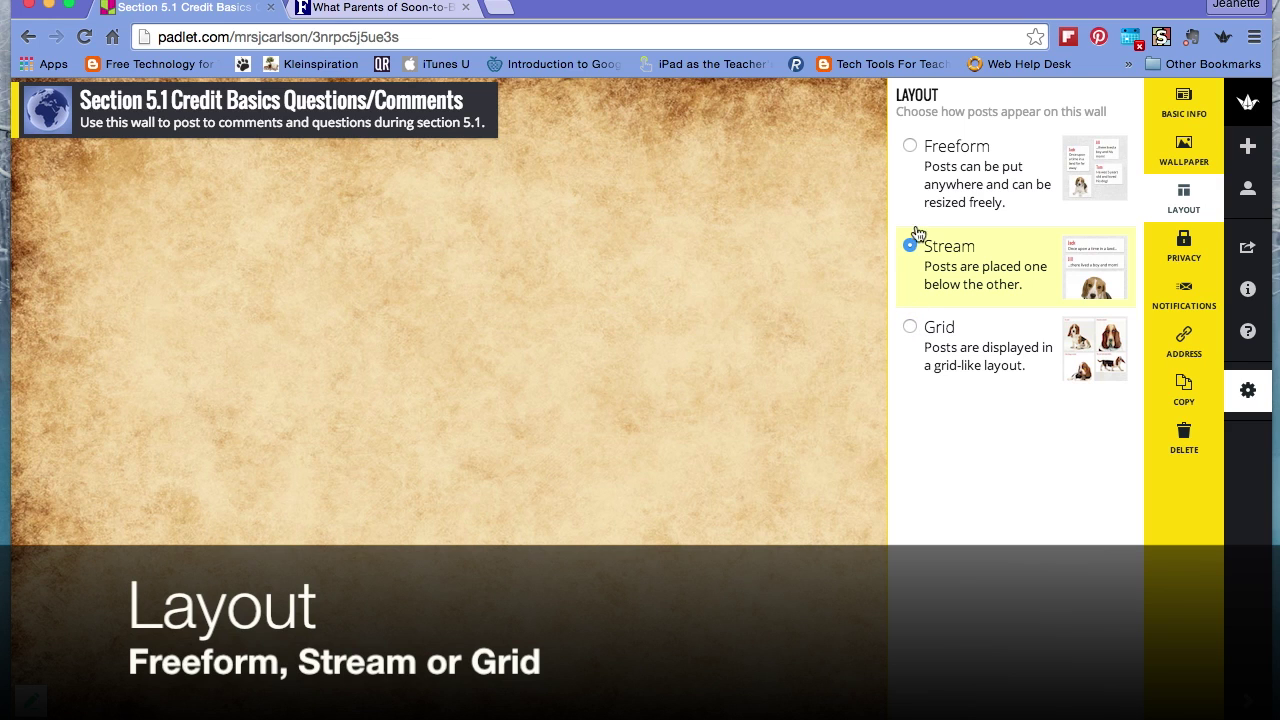
pyautogui.click(910, 147)
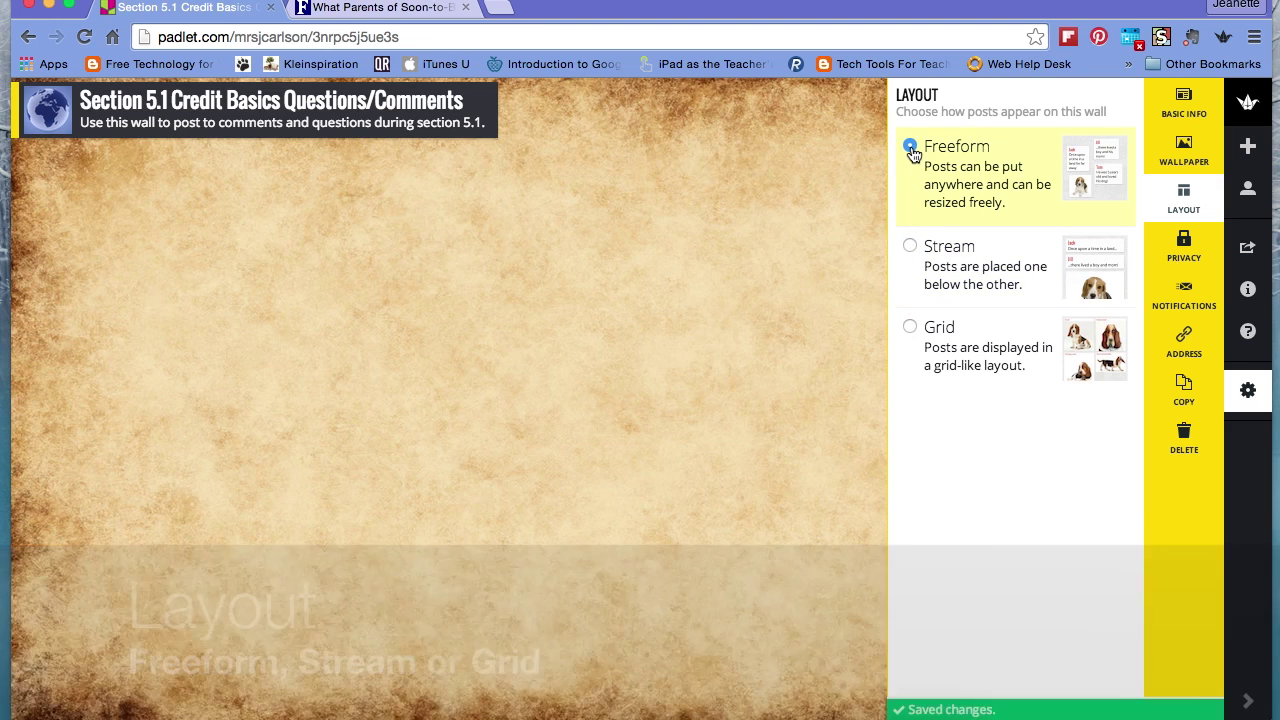
pyautogui.click(1183, 247)
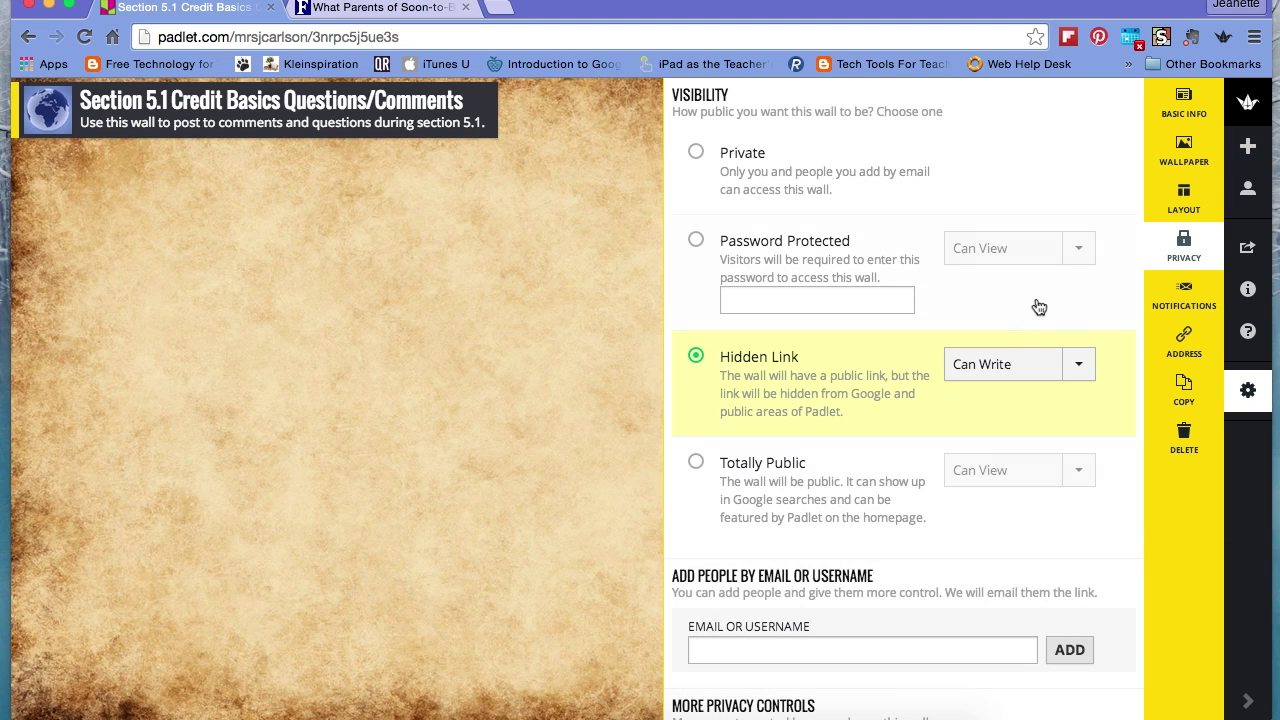
# - Keep Hidden Link visitors' permission at Can Write
pyautogui.click(1082, 368)
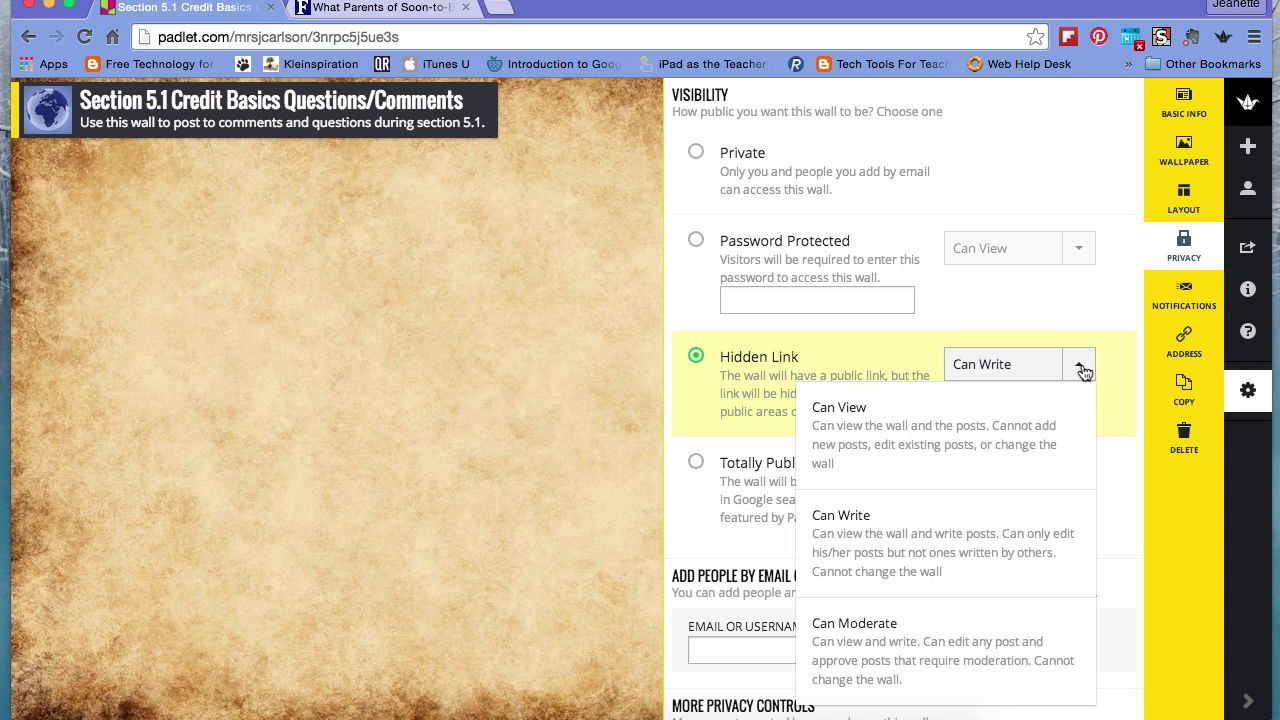
pyautogui.click(881, 362)
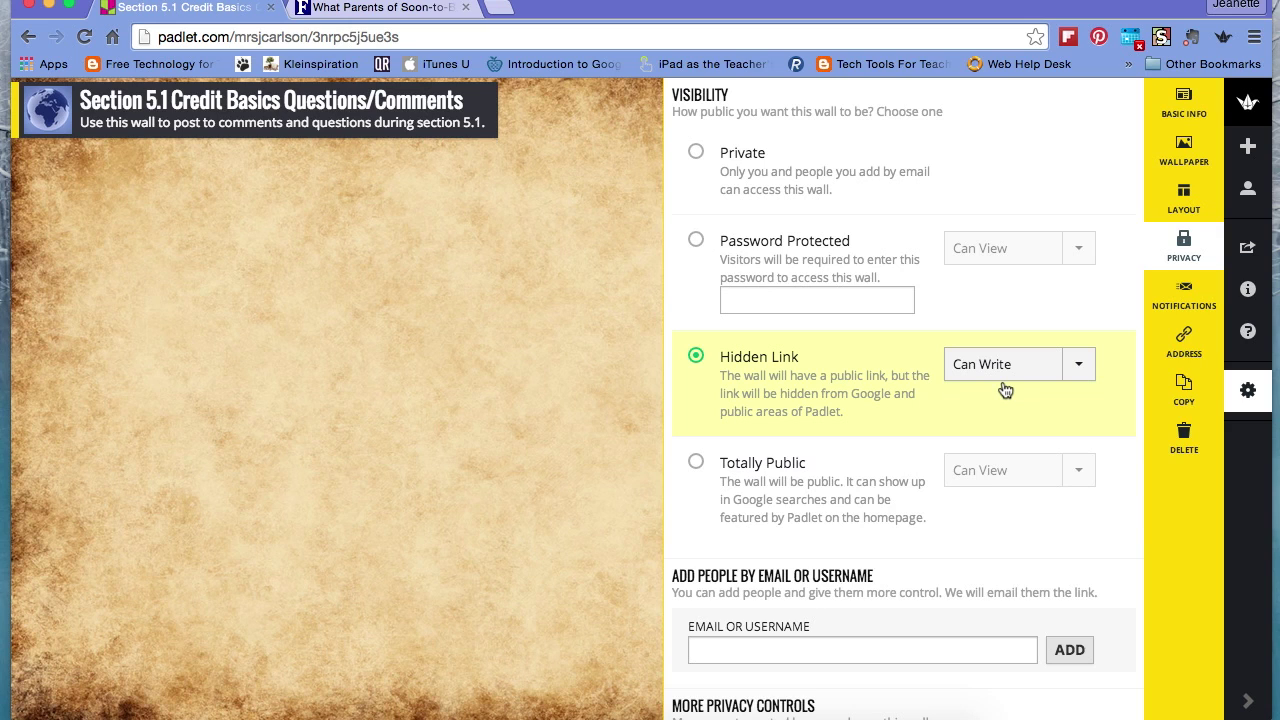
# - Review the wall's notification, address and copy (with or without posts) settings, then close settings
pyautogui.click(1196, 292)
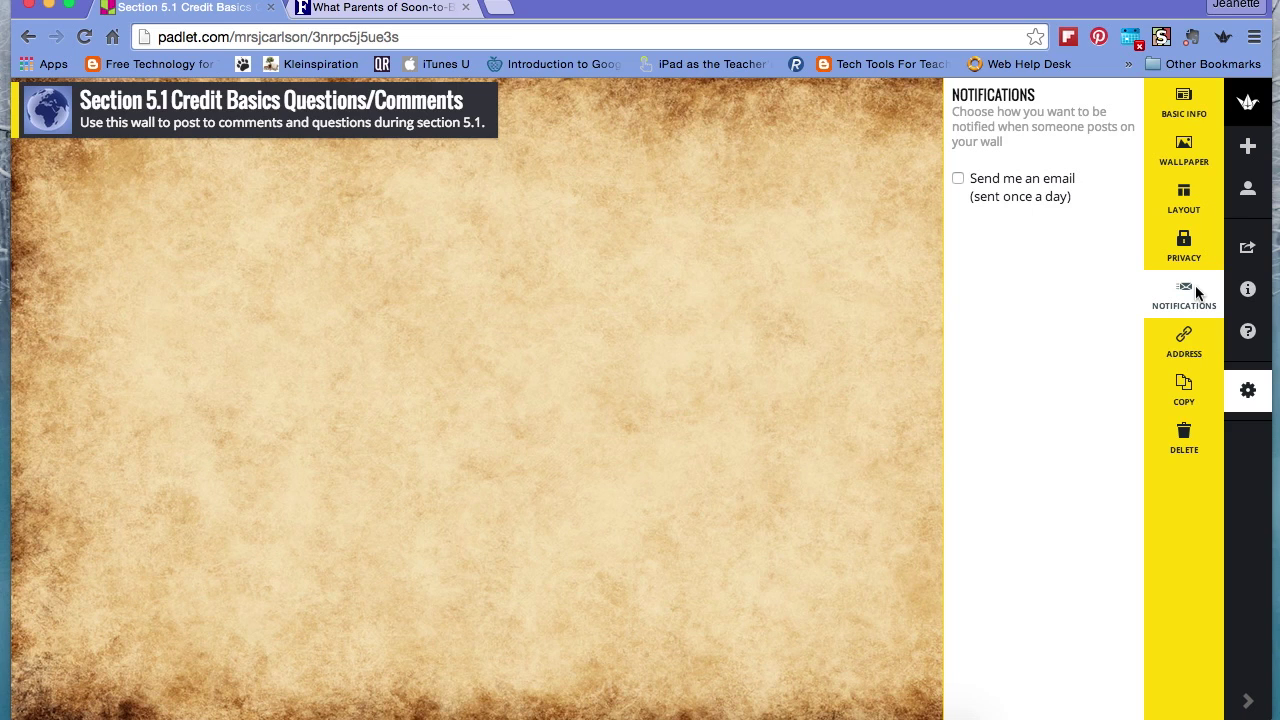
pyautogui.click(1186, 339)
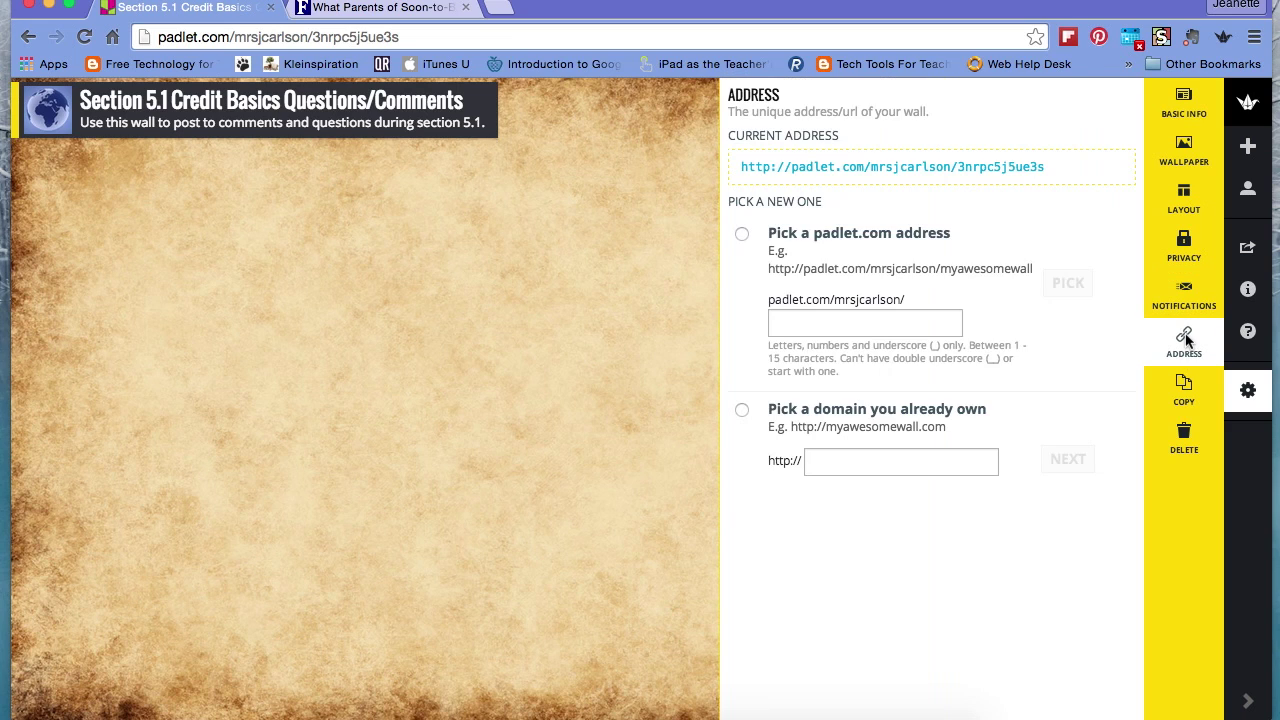
pyautogui.rightClick(875, 168)
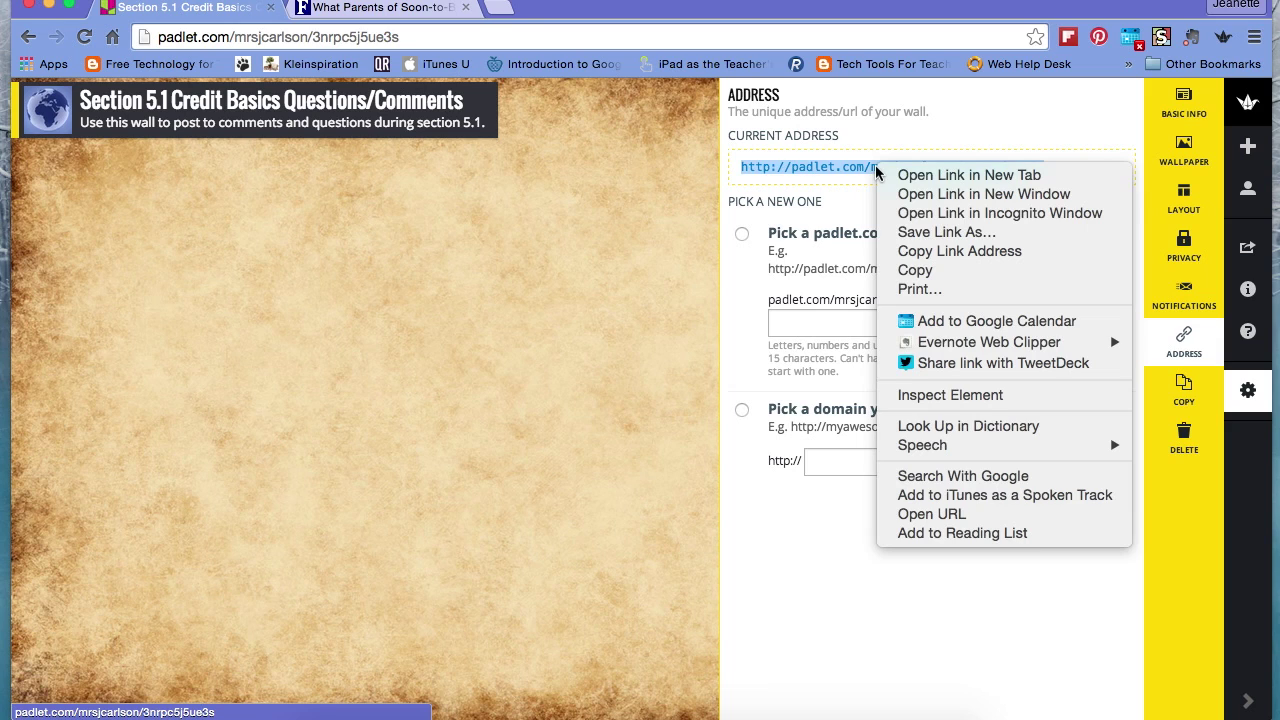
pyautogui.click(996, 114)
pyautogui.click(1183, 398)
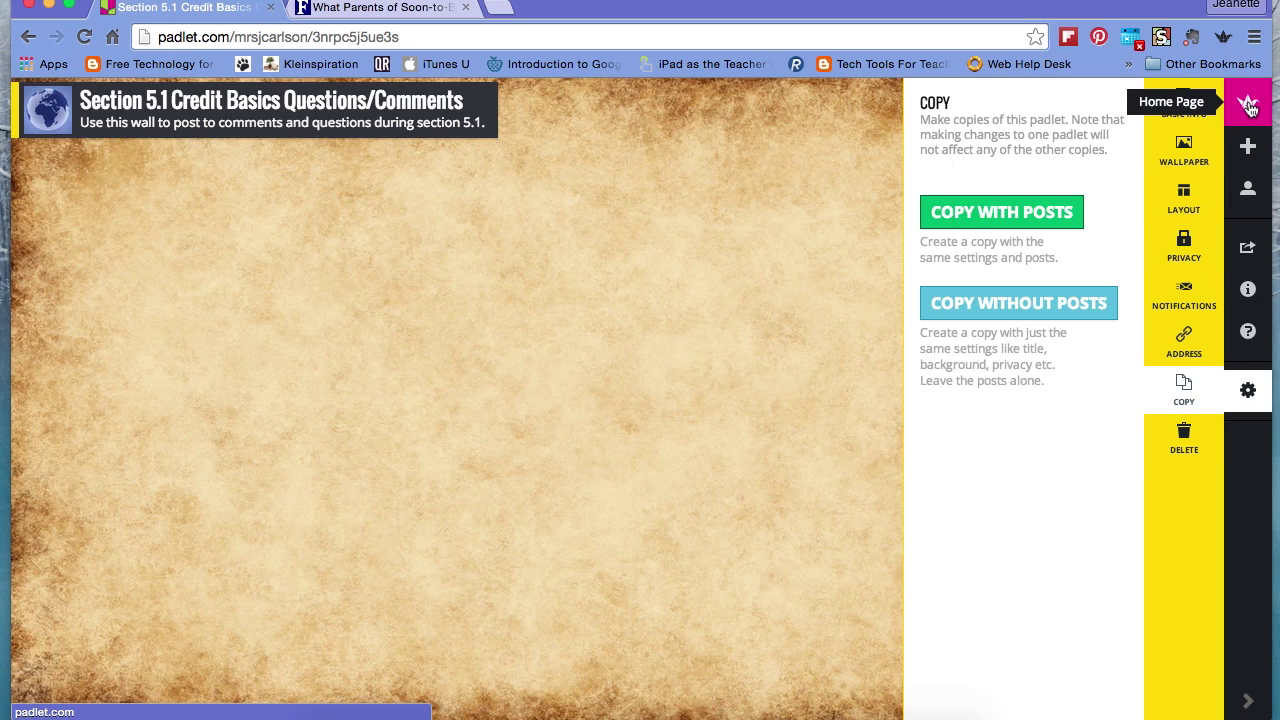
pyautogui.click(1248, 390)
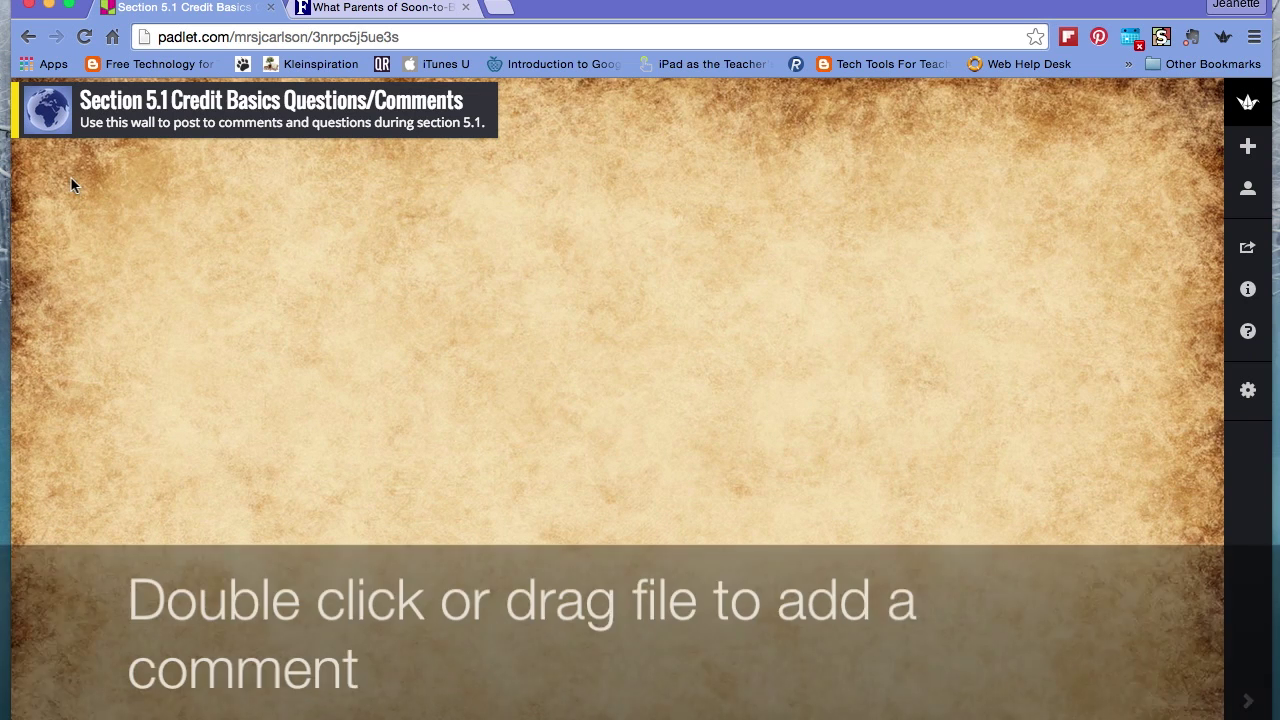
# - Add a post titled with the teacher's name and 'Question #1', asking 'What do you already know about credit?'
pyautogui.doubleClick(71, 178)
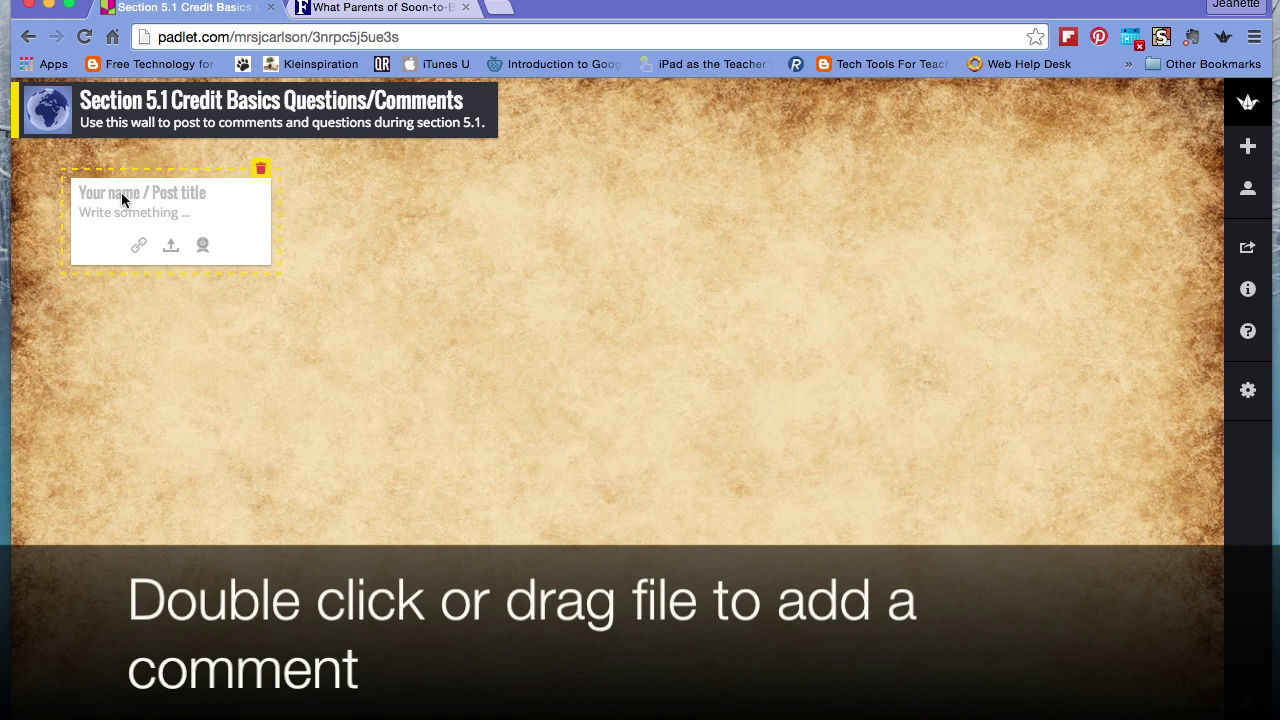
pyautogui.click(239, 192)
pyautogui.write('Mrs. Carl')
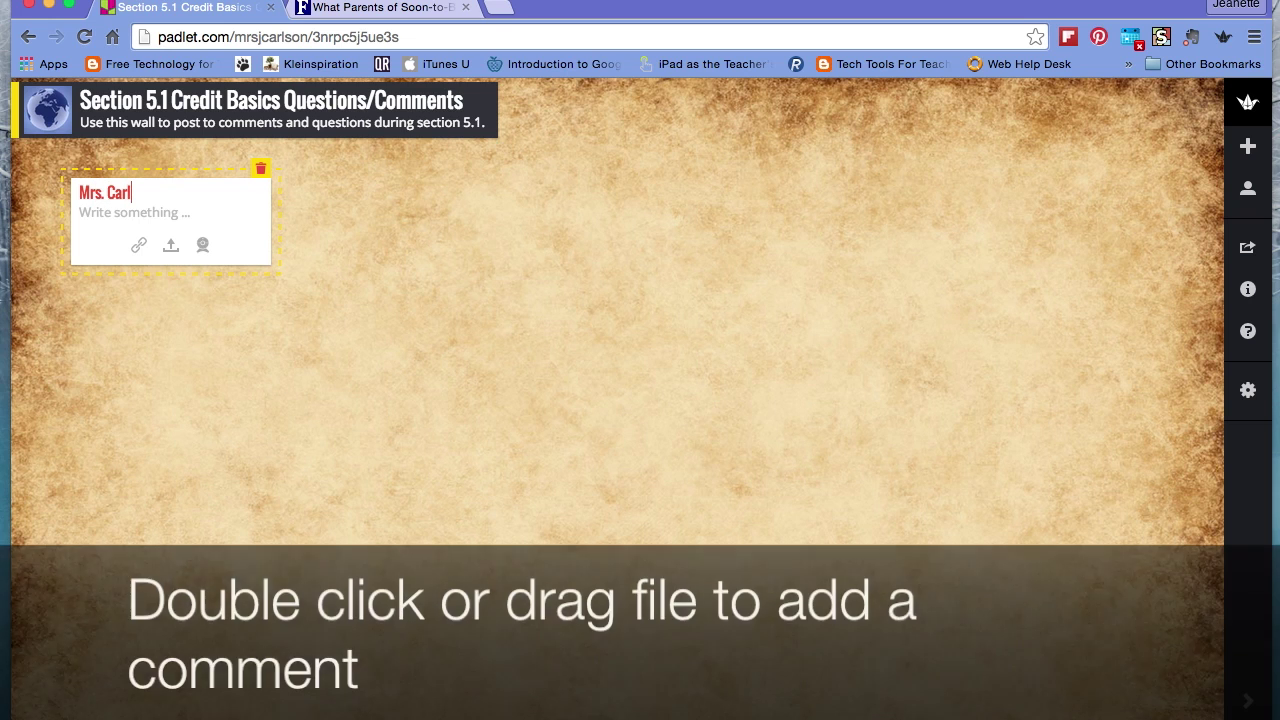
pyautogui.write('son')
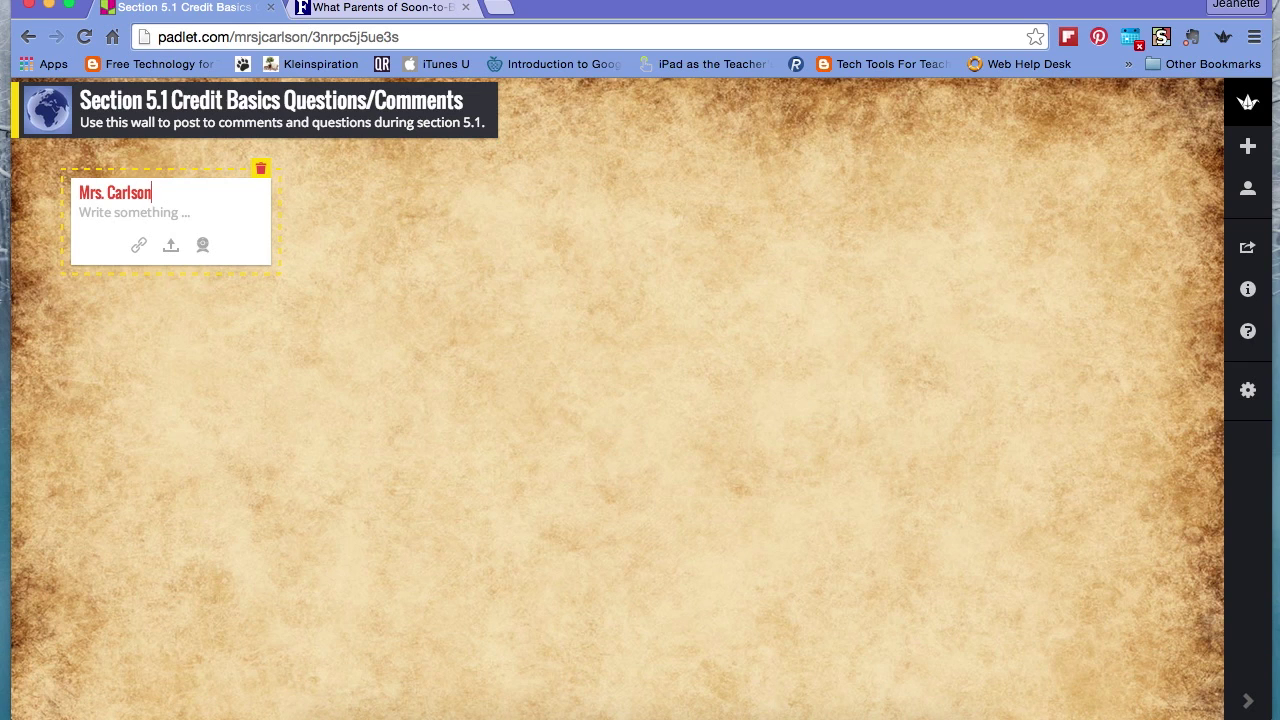
pyautogui.write('/Question')
pyautogui.write(' #')
pyautogui.write('1')
pyautogui.write('What ')
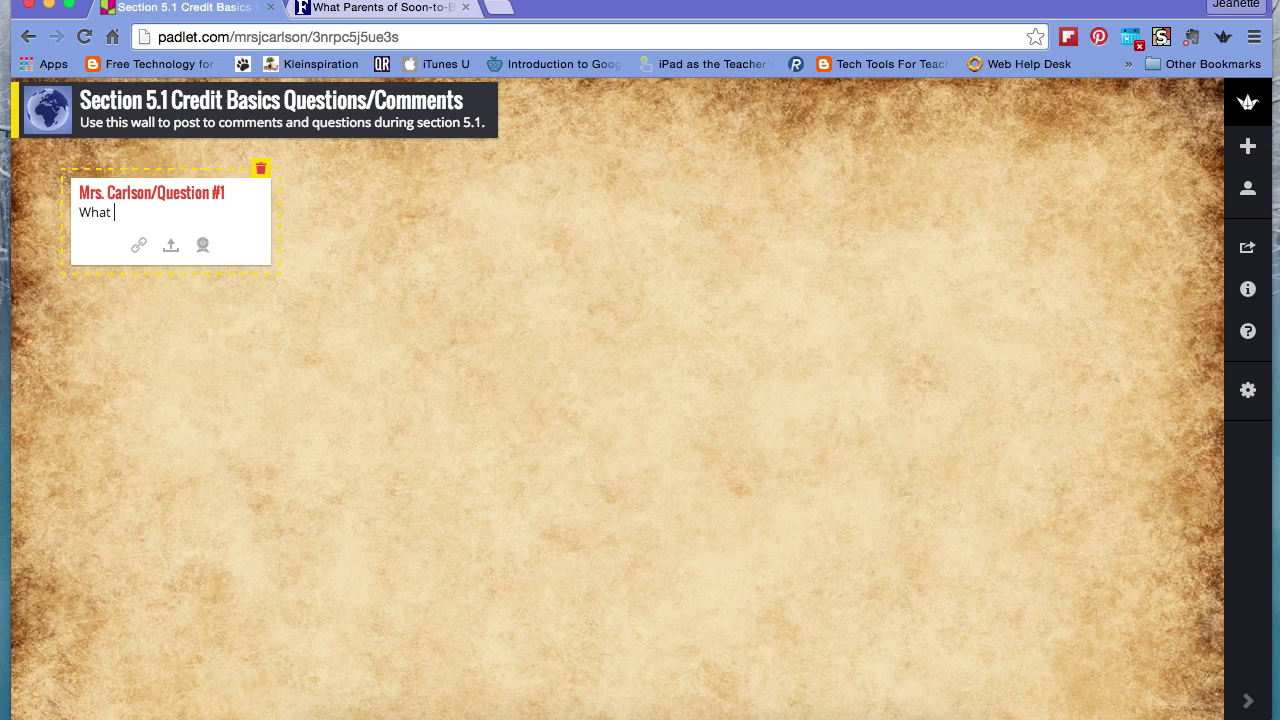
pyautogui.write('do you already know abou')
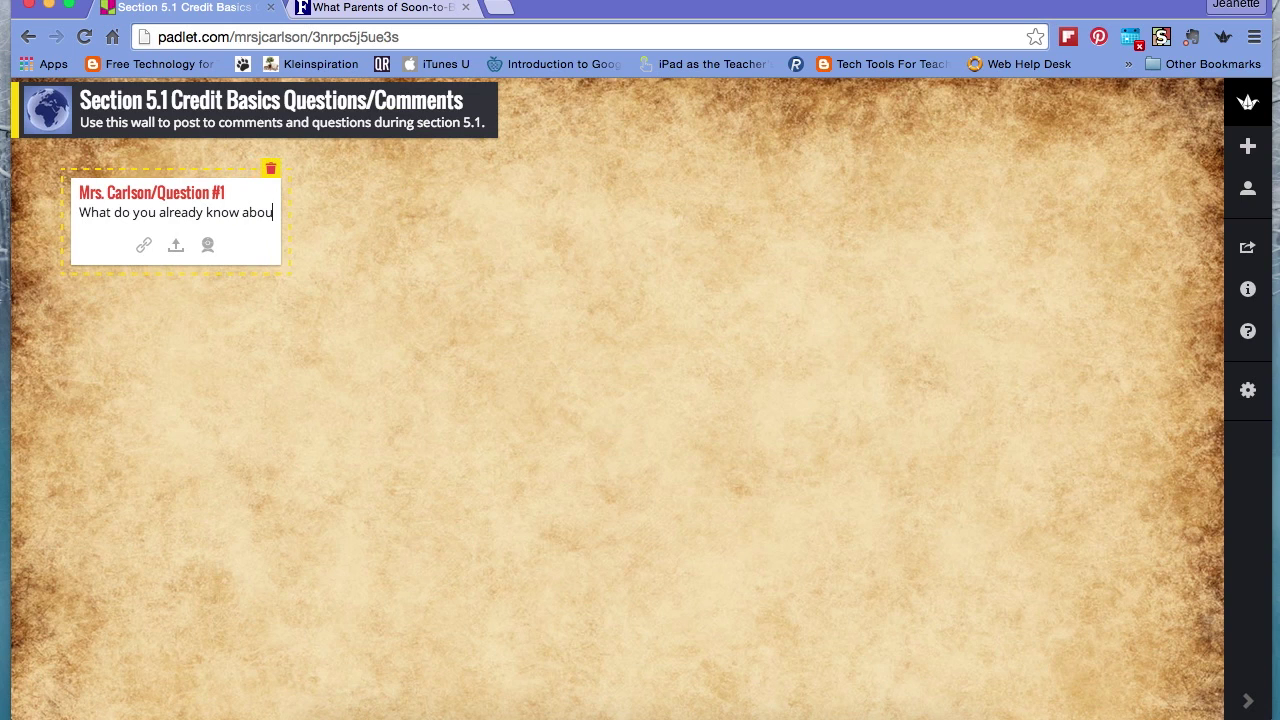
pyautogui.write('t cred')
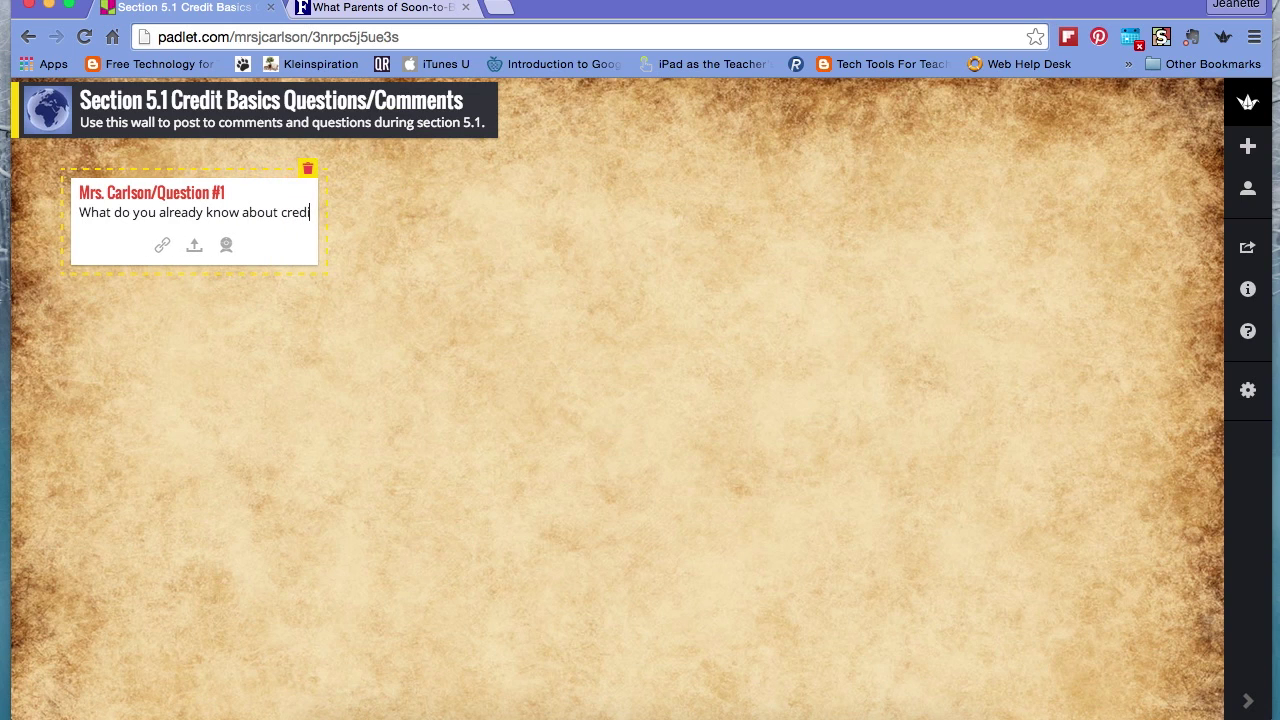
pyautogui.write('it?')
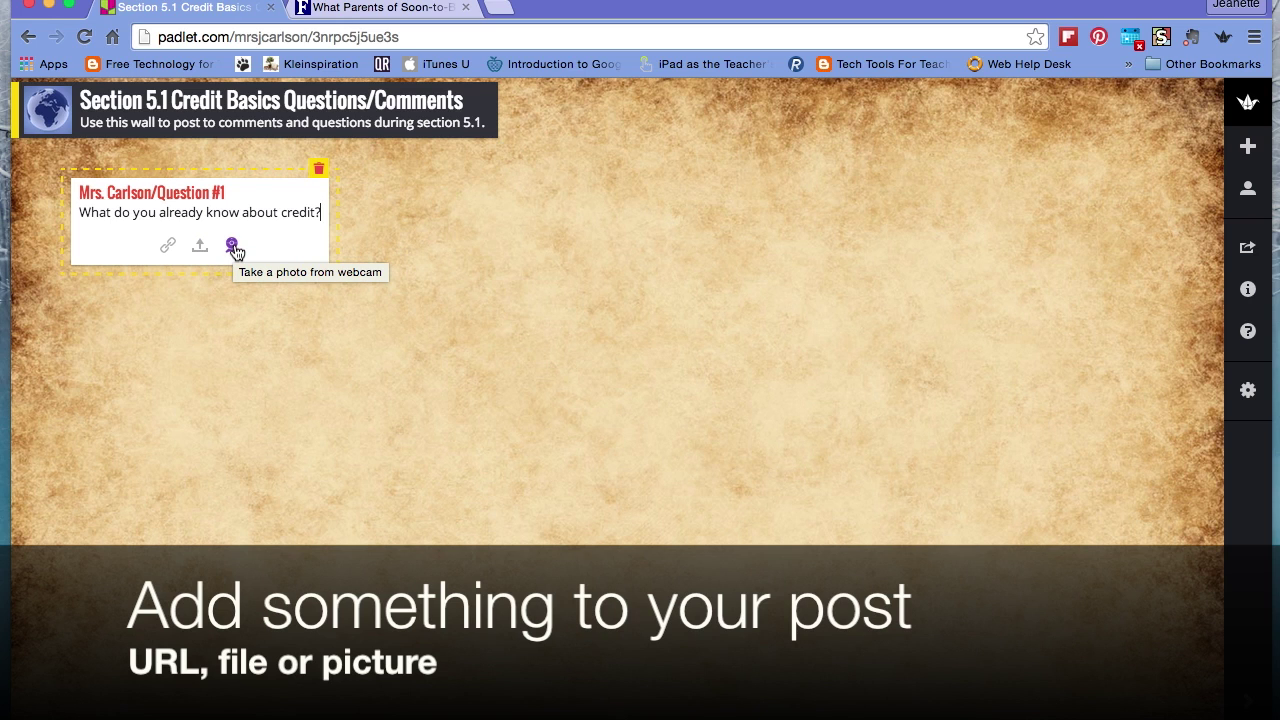
# - Save the question post and nudge it slightly left into the wall's top-left corner
pyautogui.click(207, 311)
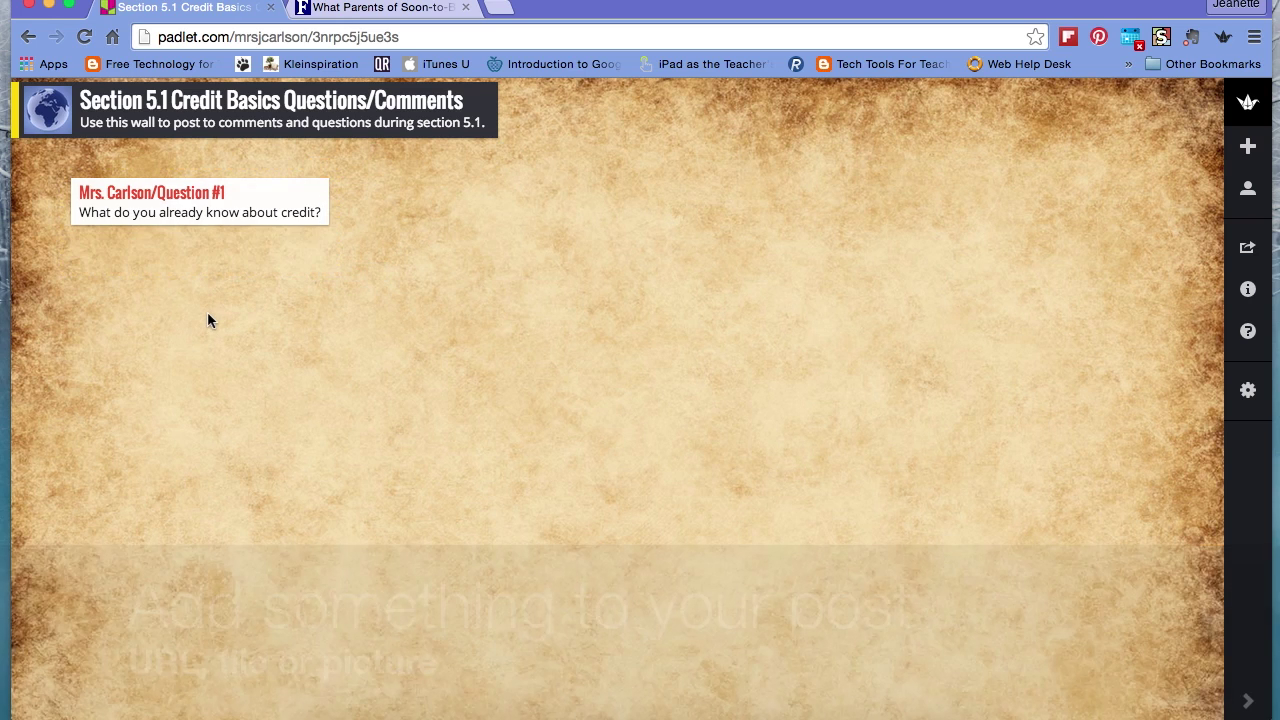
pyautogui.moveTo(251, 197)
pyautogui.mouseDown()
pyautogui.moveTo(431, 151)
pyautogui.moveTo(378, 296)
pyautogui.moveTo(217, 271)
pyautogui.moveTo(217, 189)
pyautogui.moveTo(229, 215)
pyautogui.moveTo(431, 206)
pyautogui.moveTo(229, 197)
pyautogui.mouseUp()
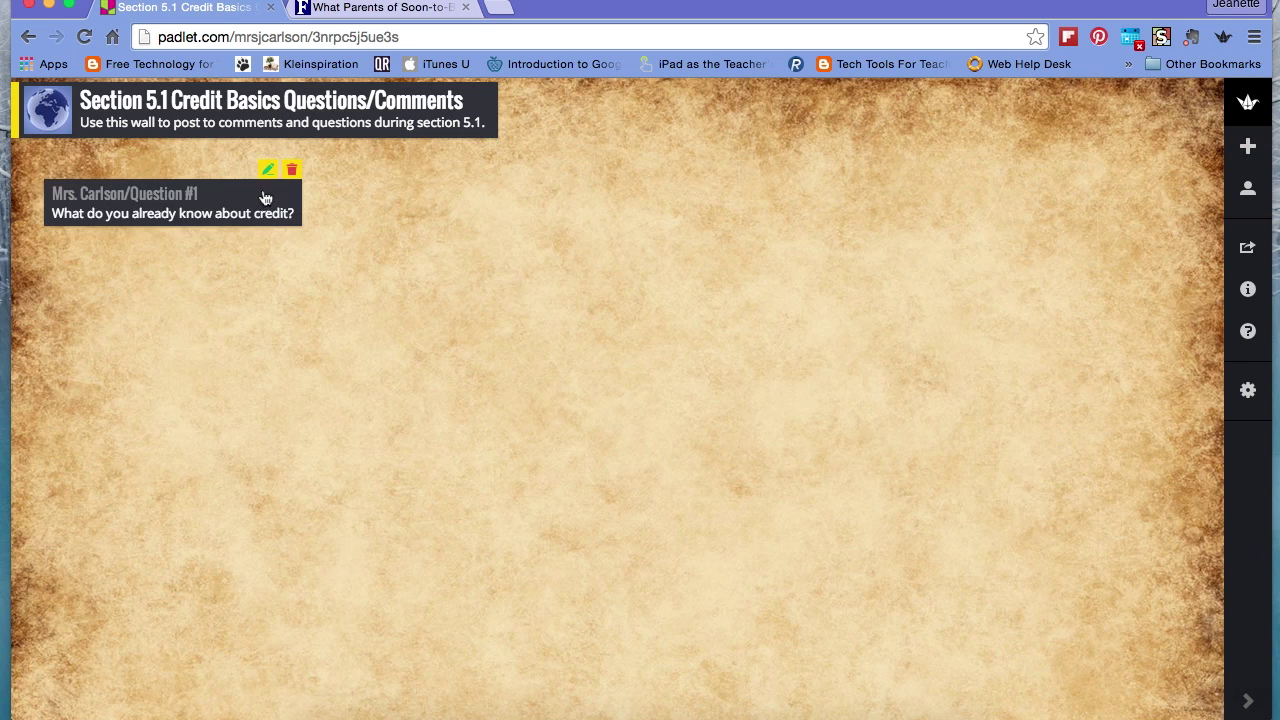
pyautogui.click(269, 169)
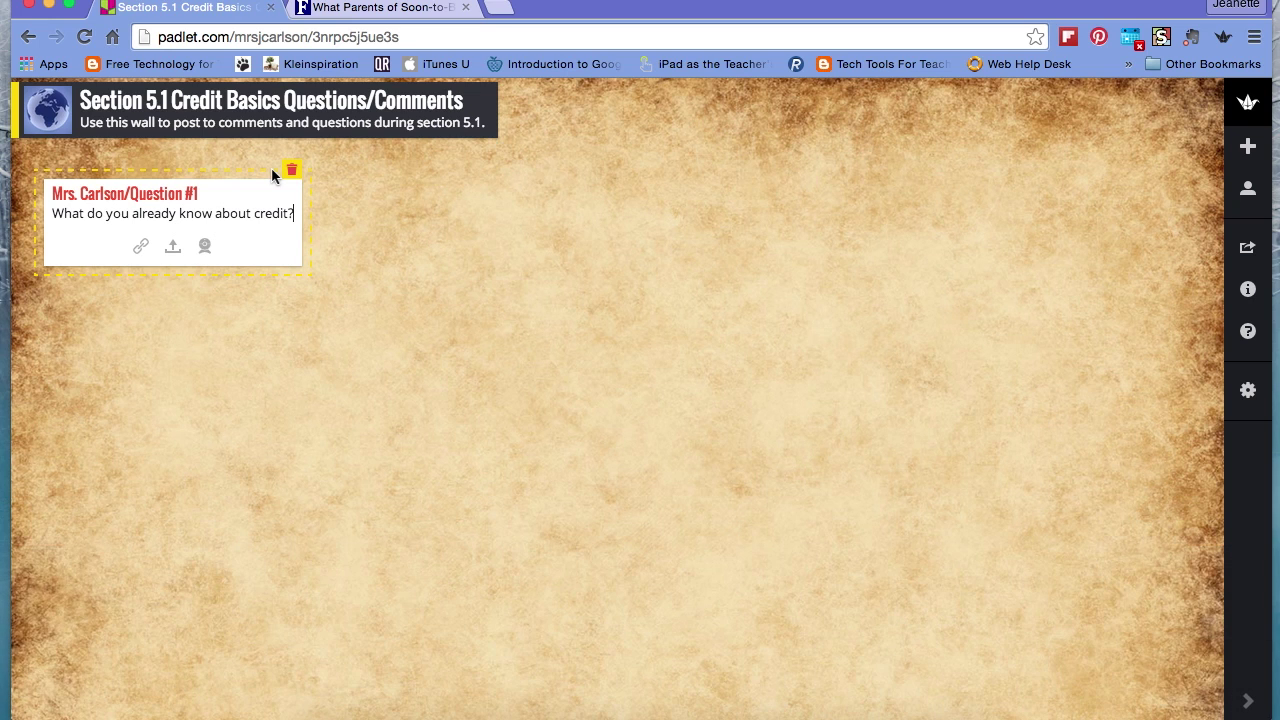
pyautogui.click(356, 203)
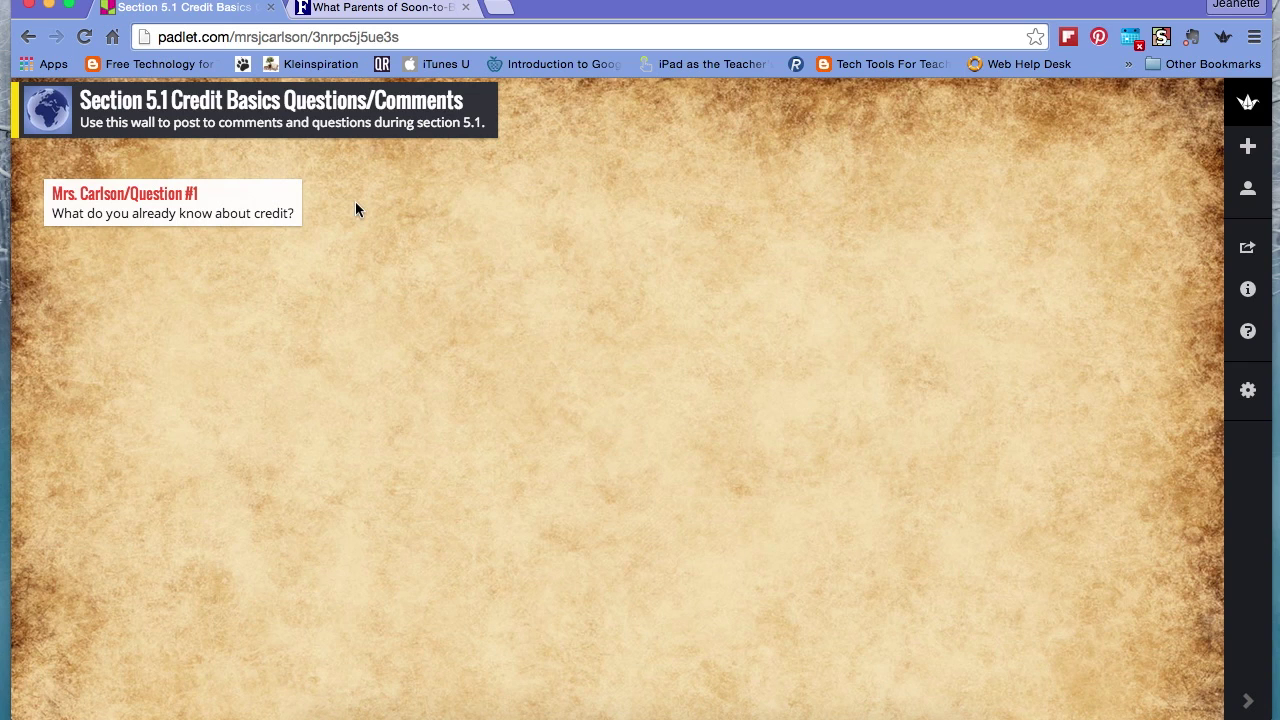
pyautogui.moveTo(263, 218)
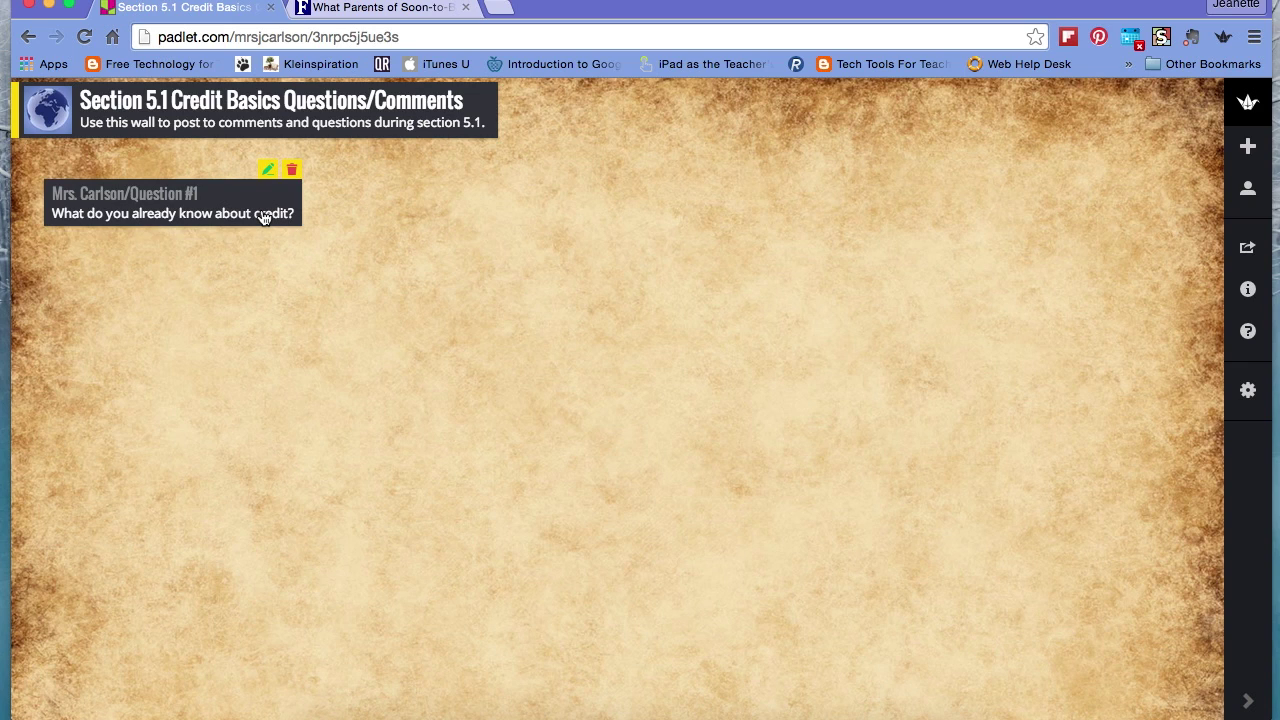
# - Add a second post, 'Article', reading 'Read the article below and respond.'
pyautogui.doubleClick(388, 204)
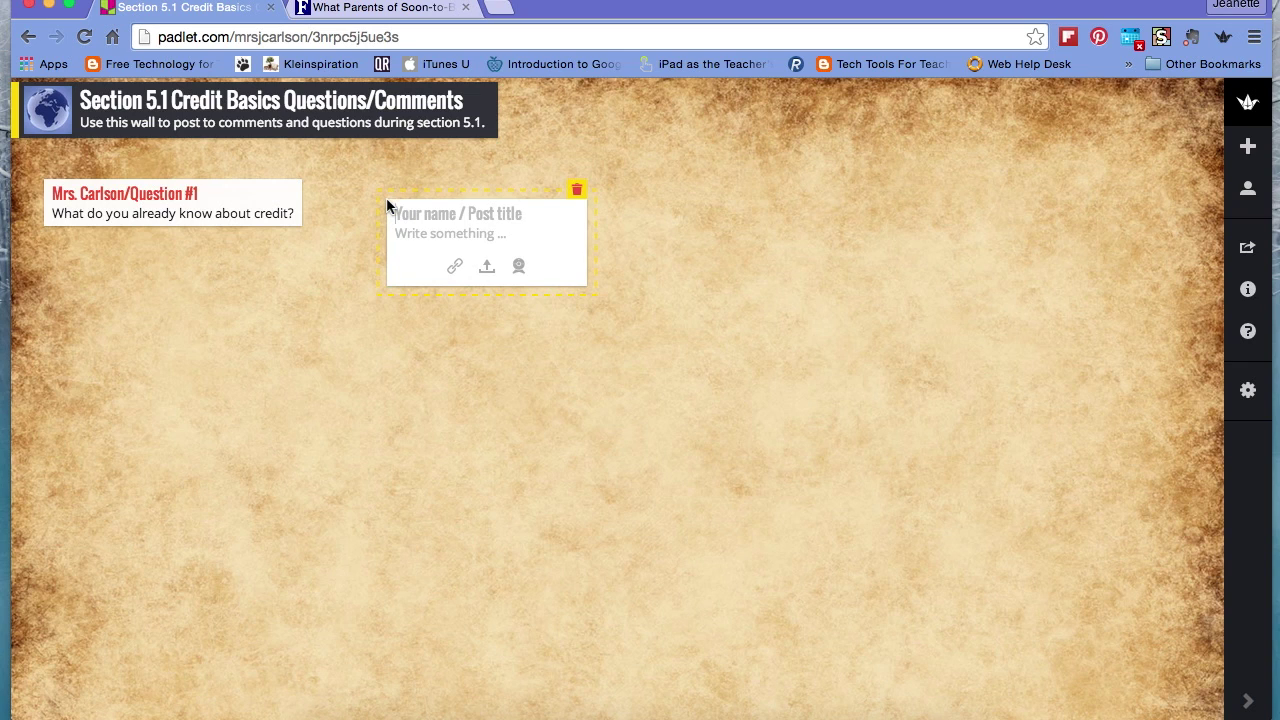
pyautogui.write('Mrs. C')
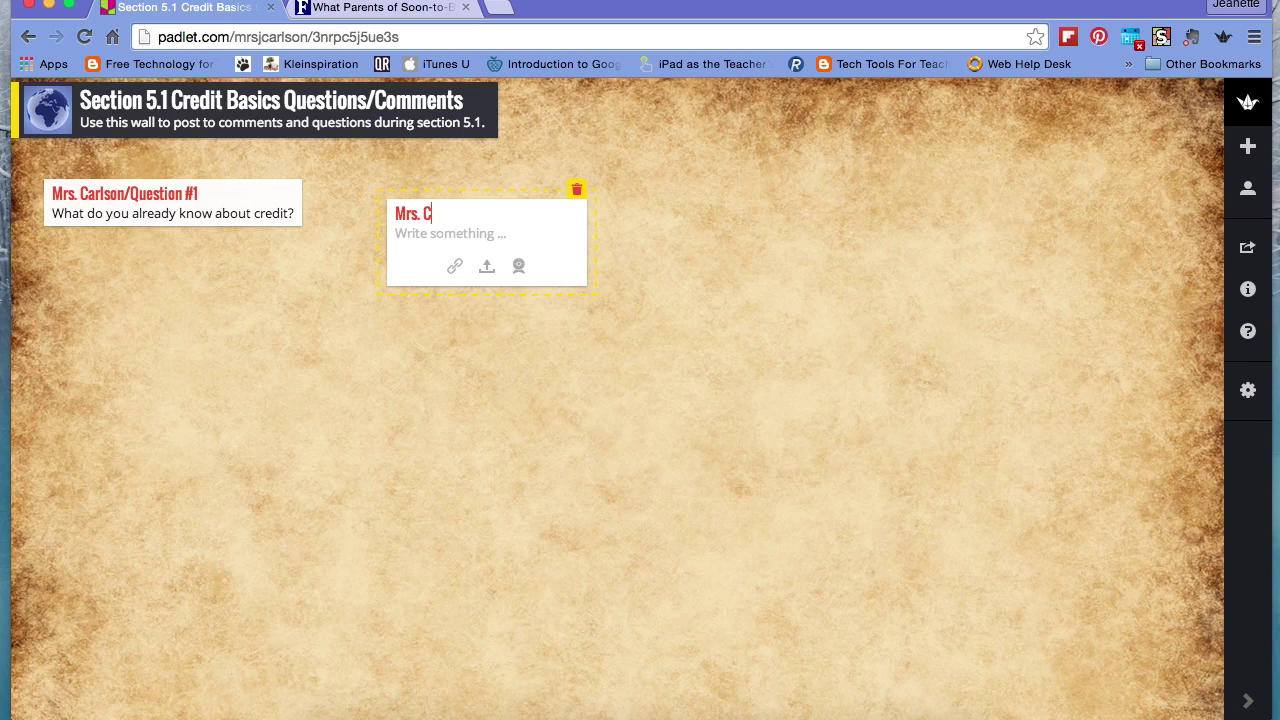
pyautogui.write('arlson')
pyautogui.write('/Art')
pyautogui.write('icle ')
pyautogui.write('Read the article below and respond')
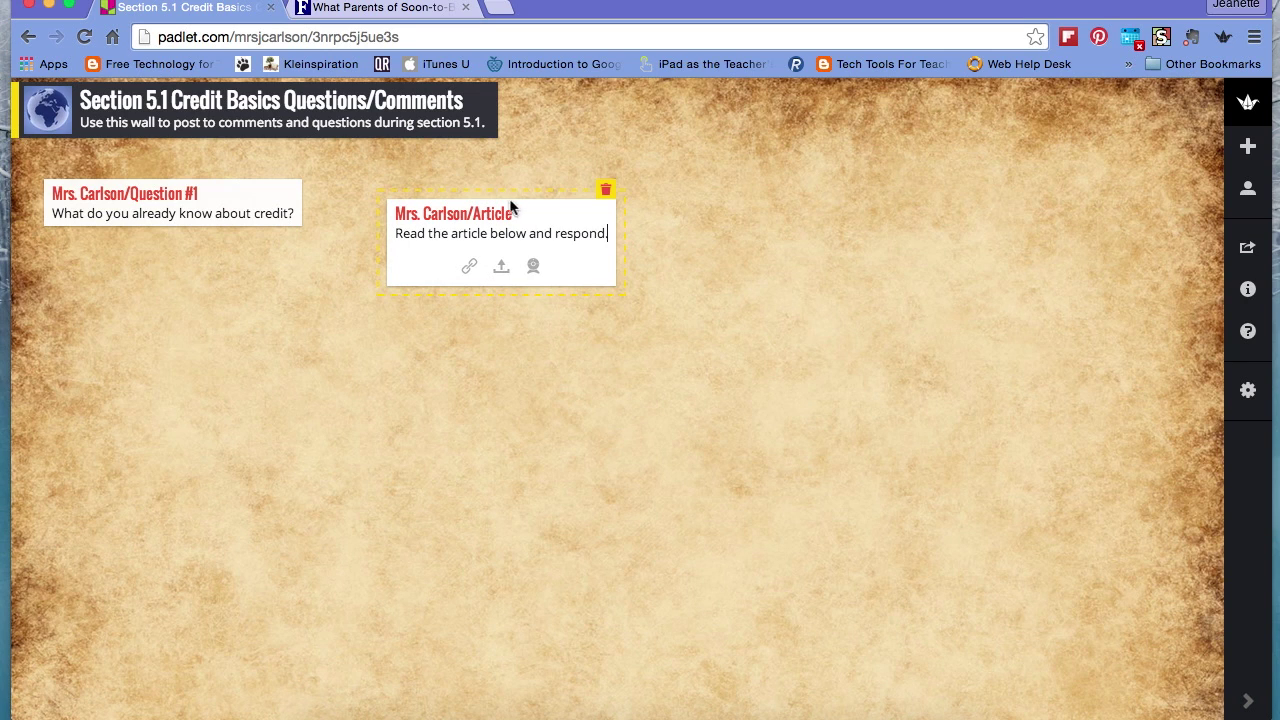
pyautogui.write('.')
pyautogui.moveTo(529, 206)
pyautogui.mouseDown()
pyautogui.moveTo(529, 194)
pyautogui.moveTo(511, 197)
pyautogui.mouseUp()
pyautogui.click(534, 174)
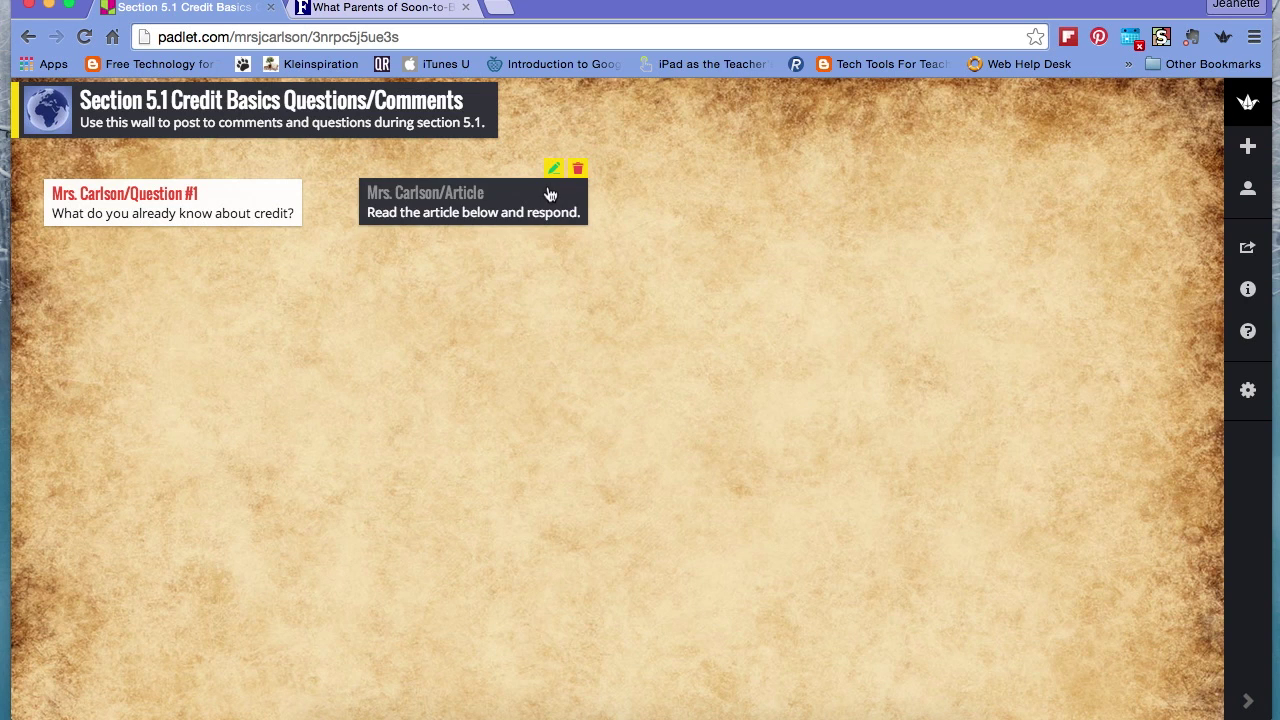
# - Select the Forbes credit-card article's web address in its browser tab
pyautogui.click(553, 168)
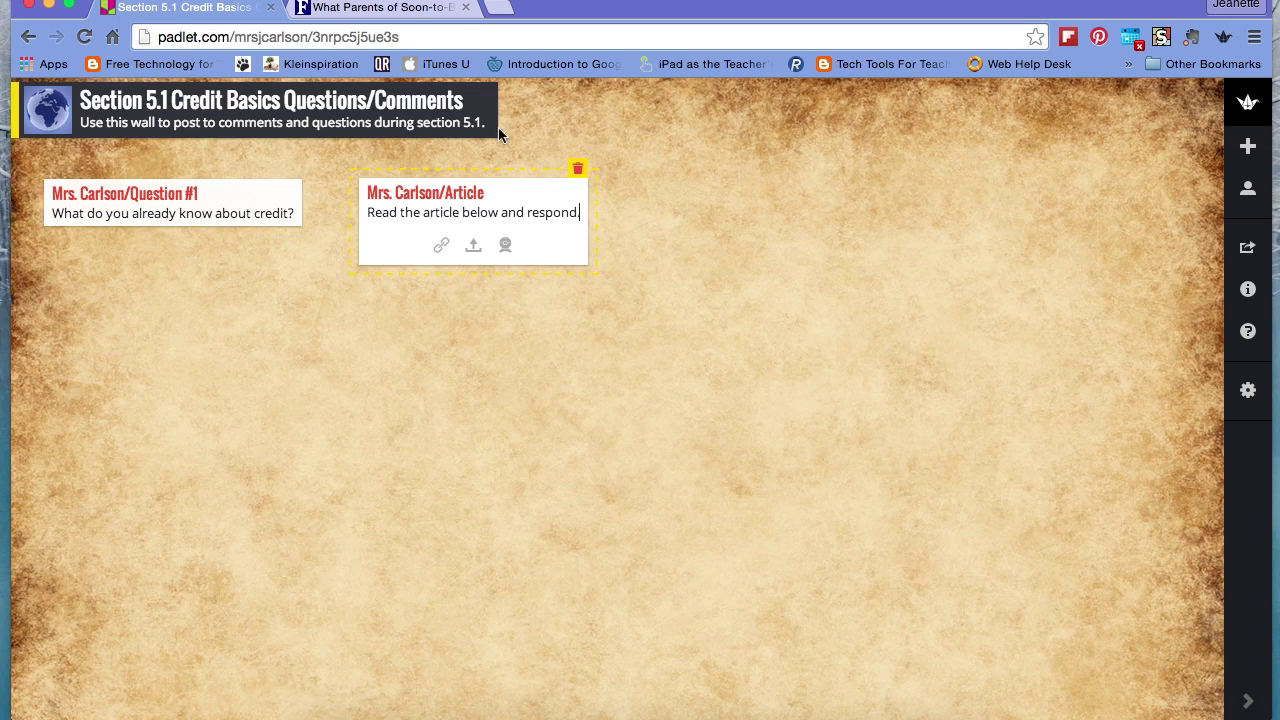
pyautogui.click(410, 8)
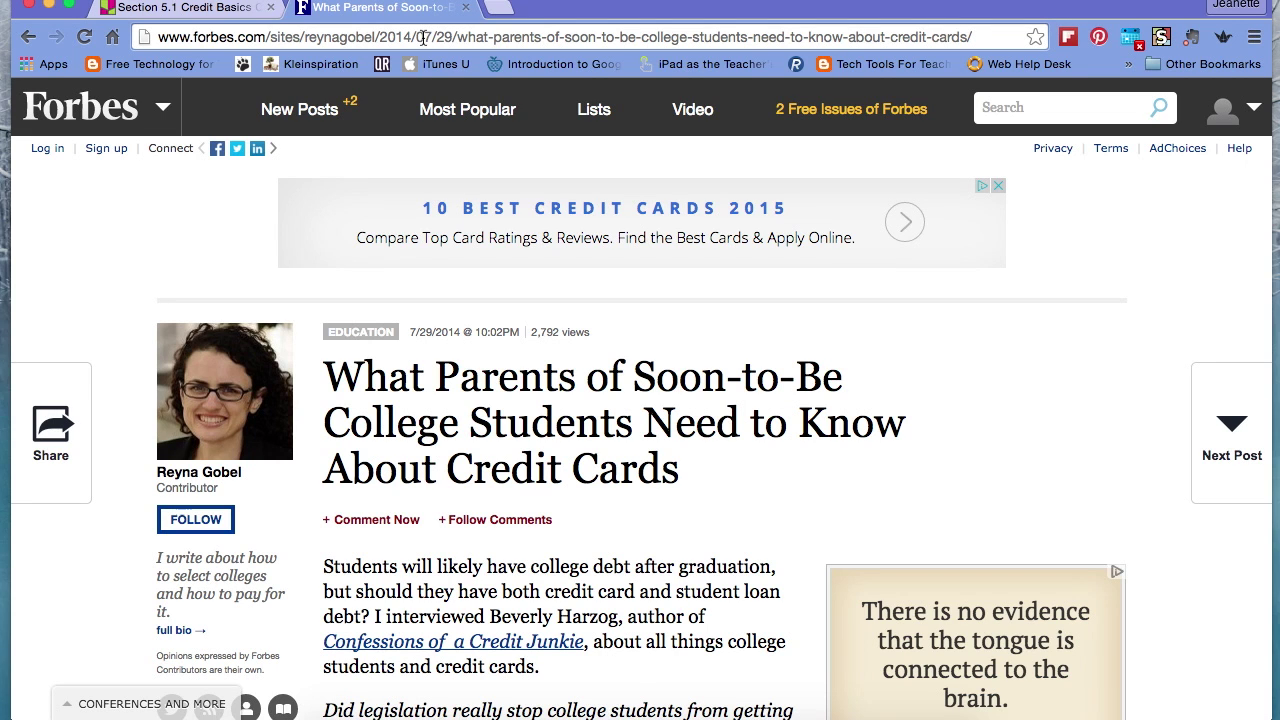
pyautogui.click(423, 37)
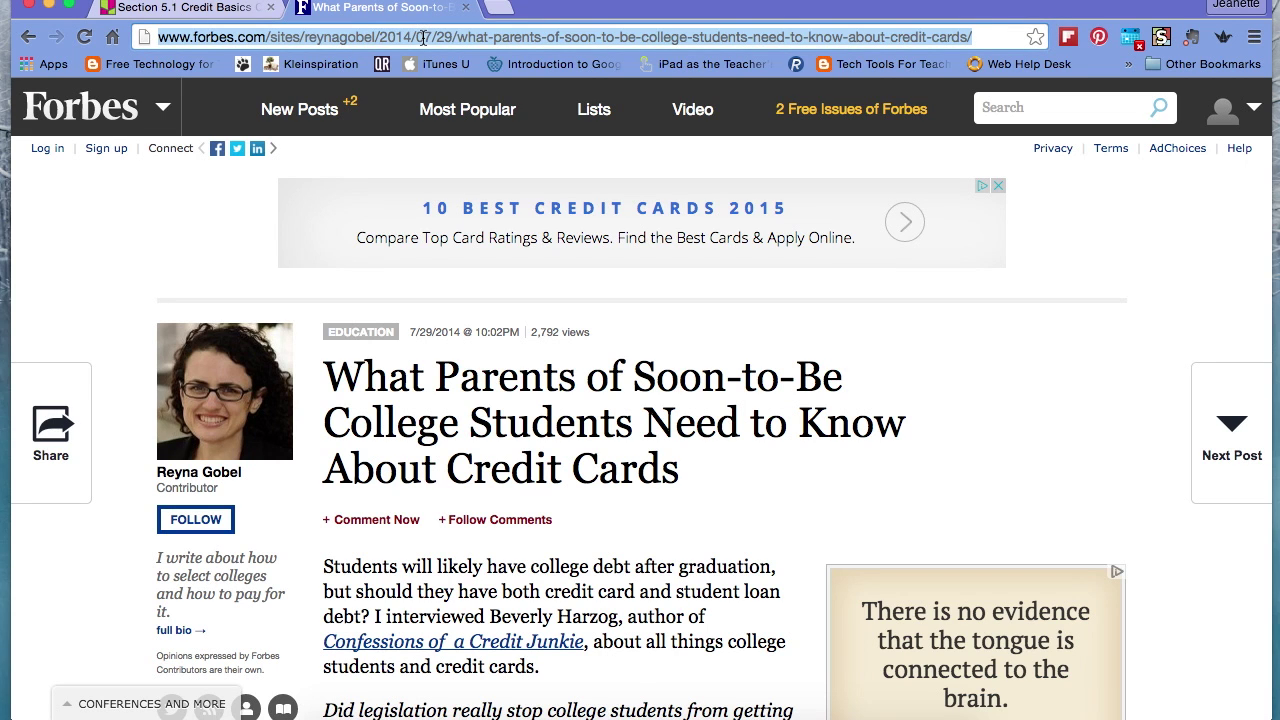
# - Paste the Forbes article URL as a link on the Article post and save it
pyautogui.click(195, 8)
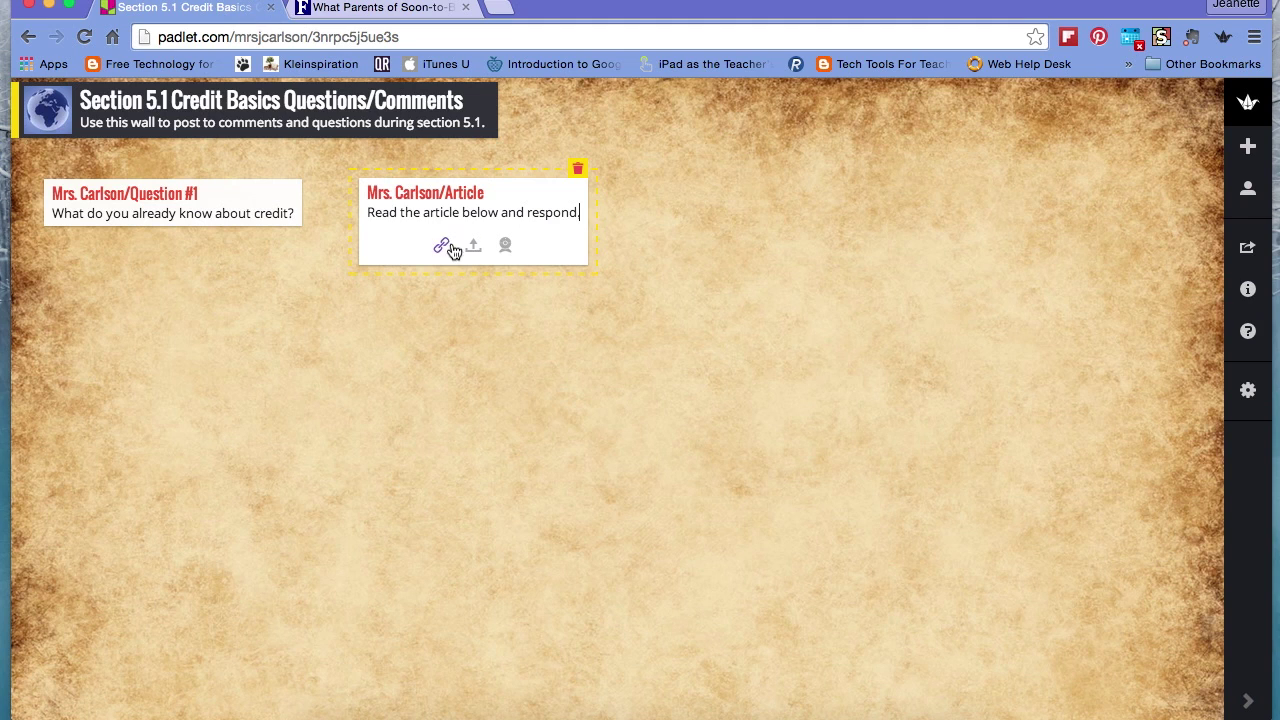
pyautogui.click(444, 249)
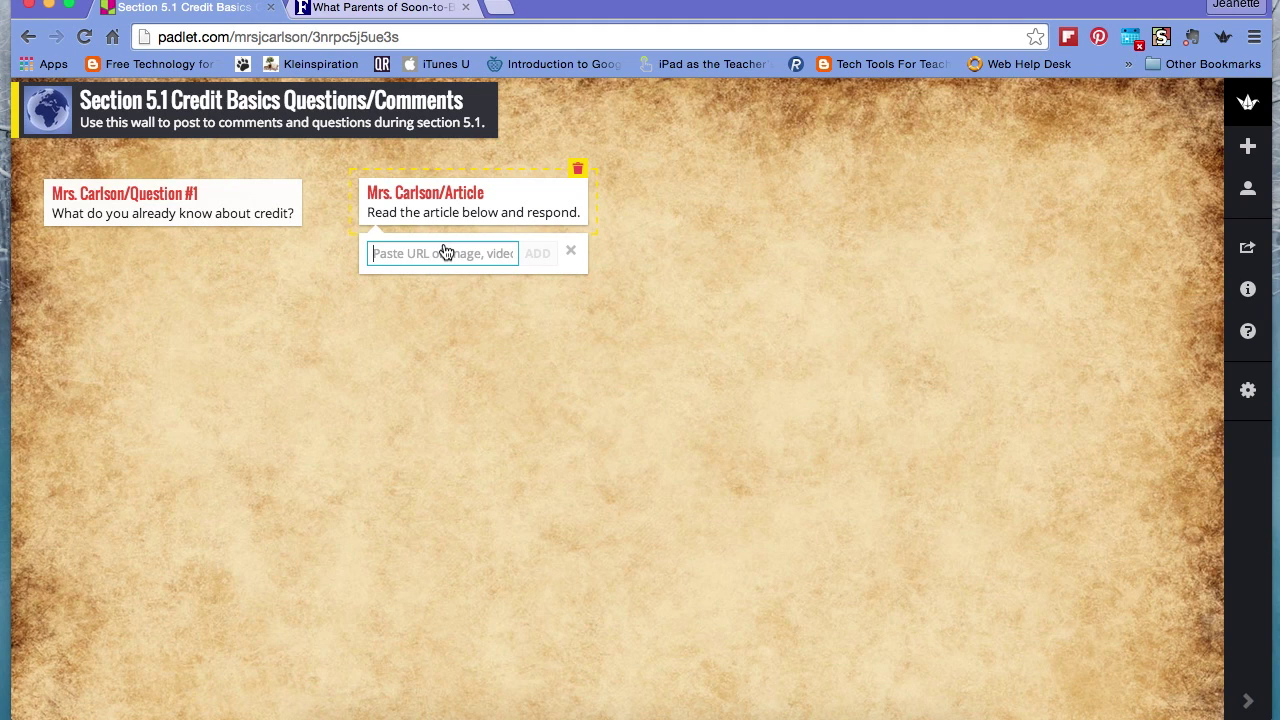
pyautogui.press('super+v')
pyautogui.click(535, 258)
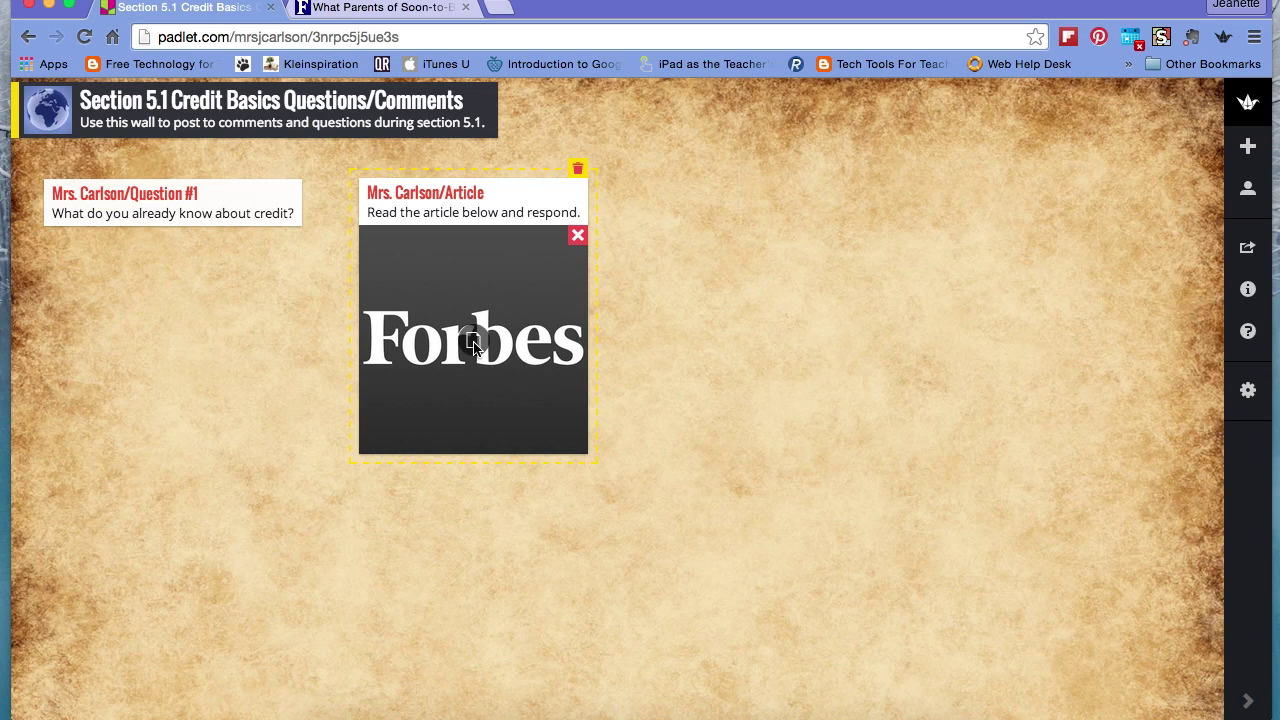
pyautogui.click(668, 290)
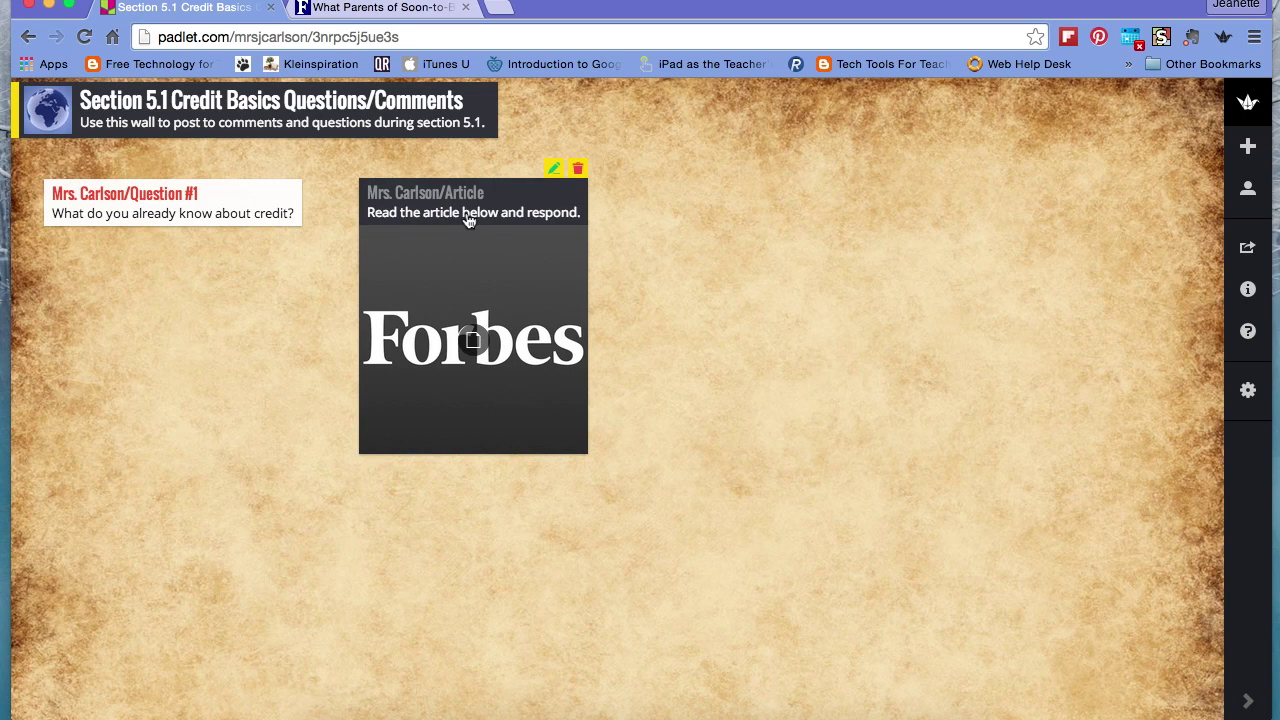
pyautogui.click(466, 293)
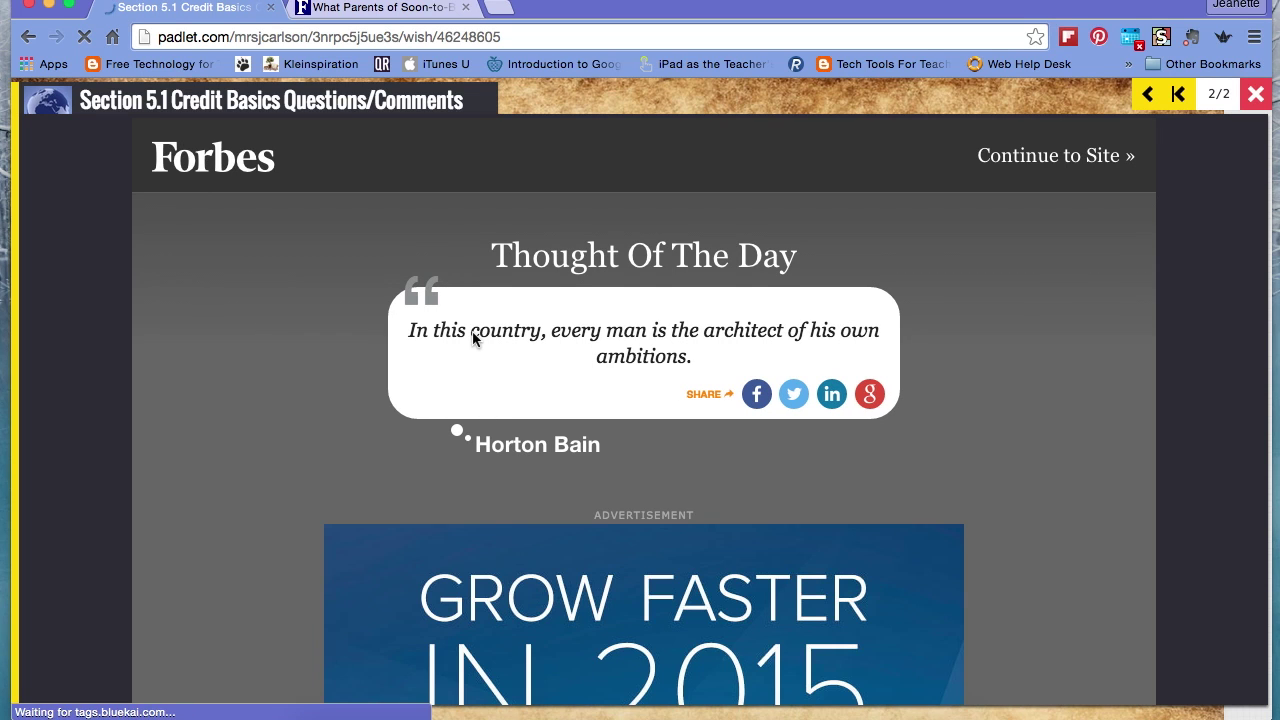
pyautogui.click(1041, 159)
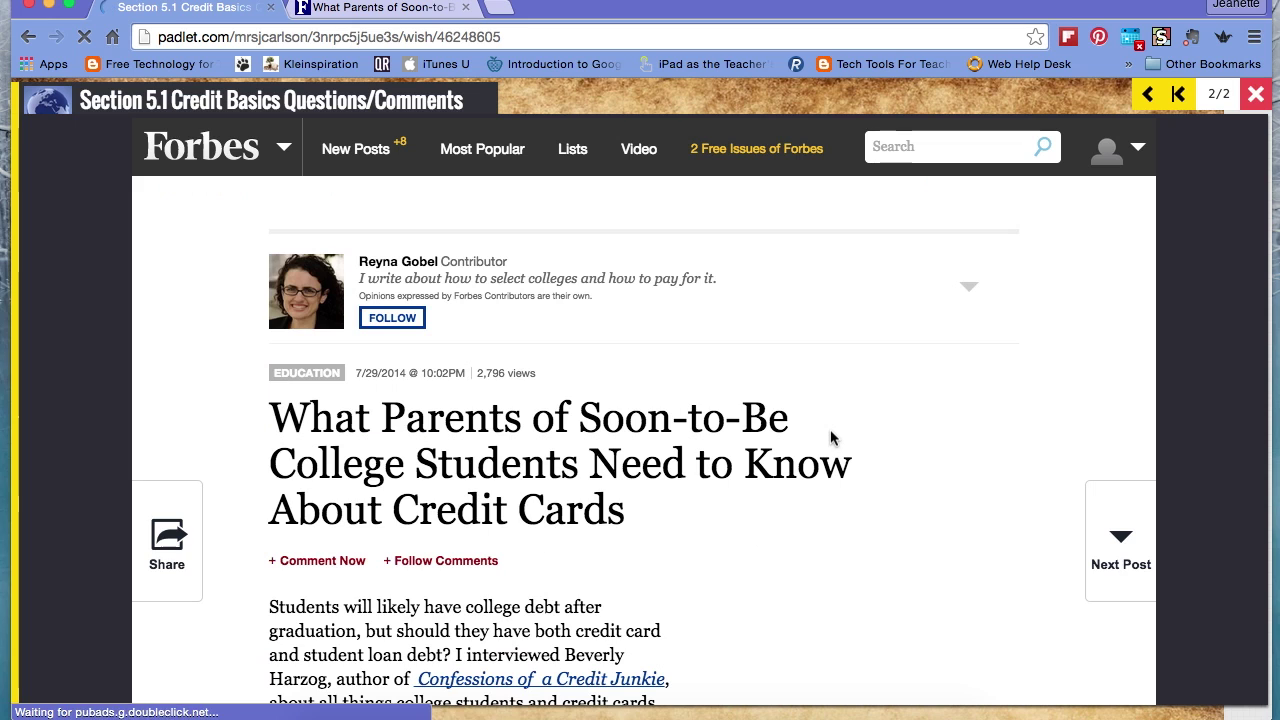
pyautogui.scroll(-2, 830, 432)
pyautogui.scroll(-5, 830, 432)
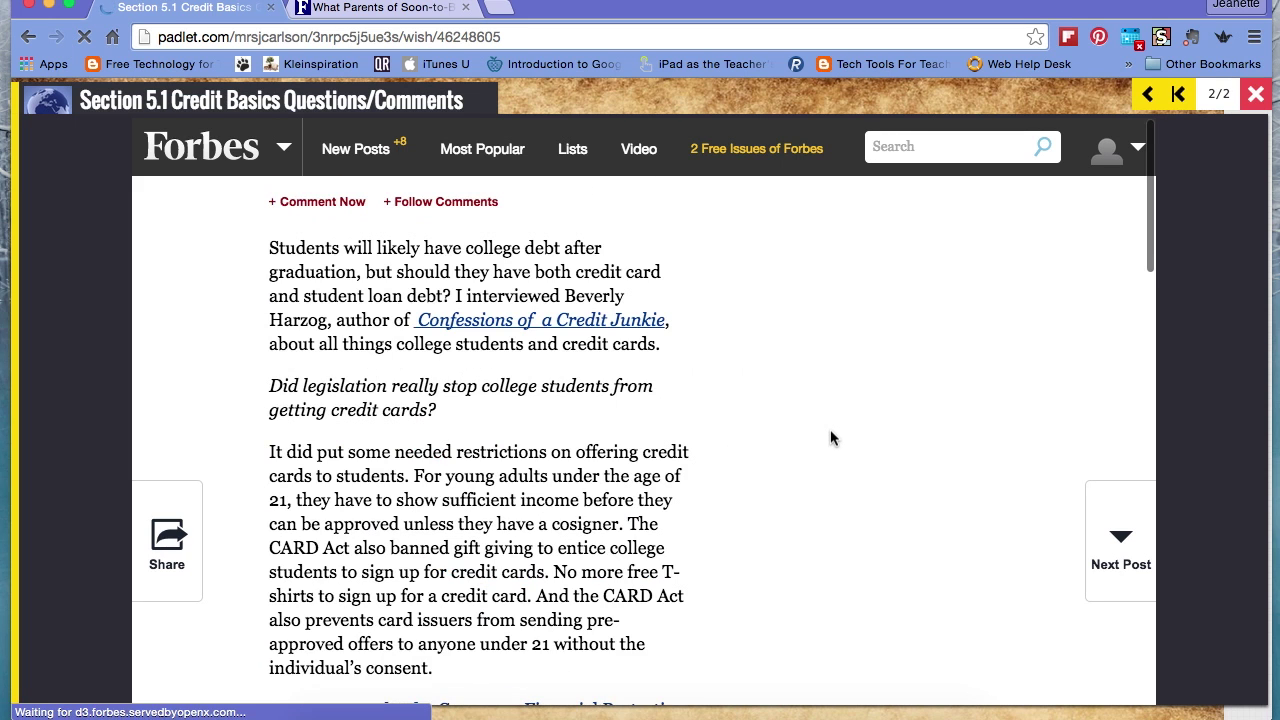
pyautogui.scroll(-3, 830, 429)
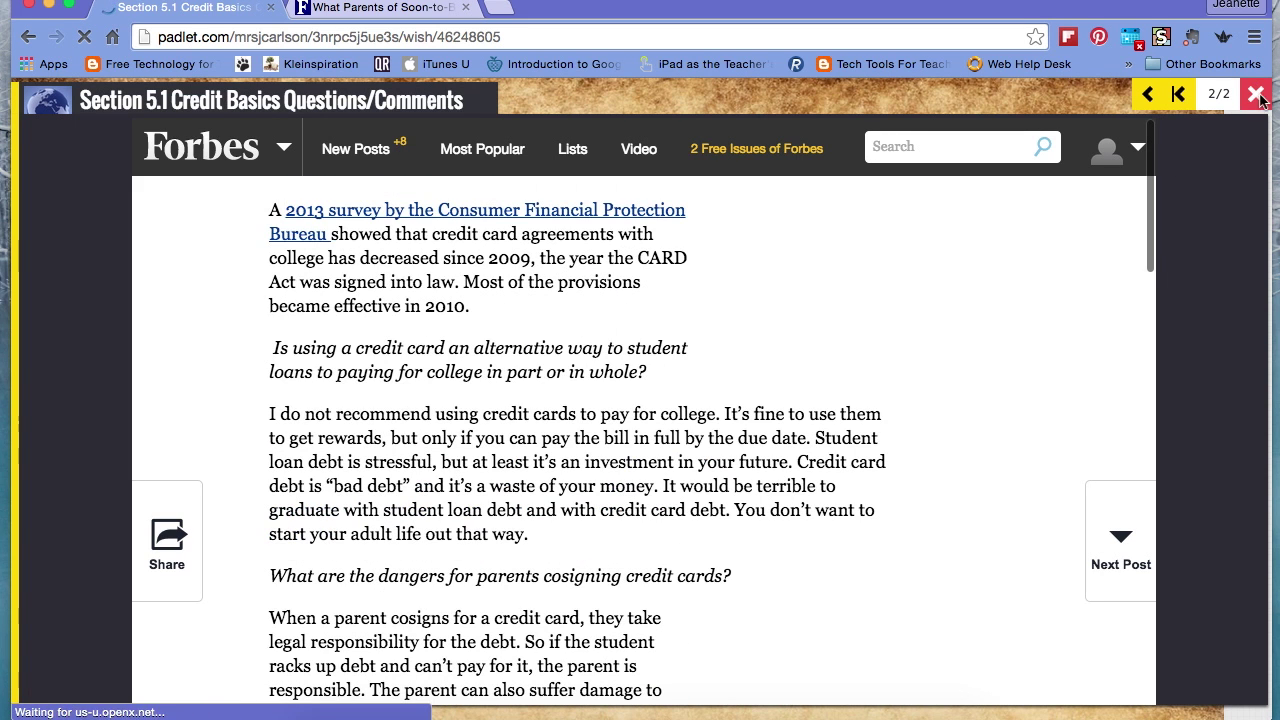
pyautogui.click(1259, 97)
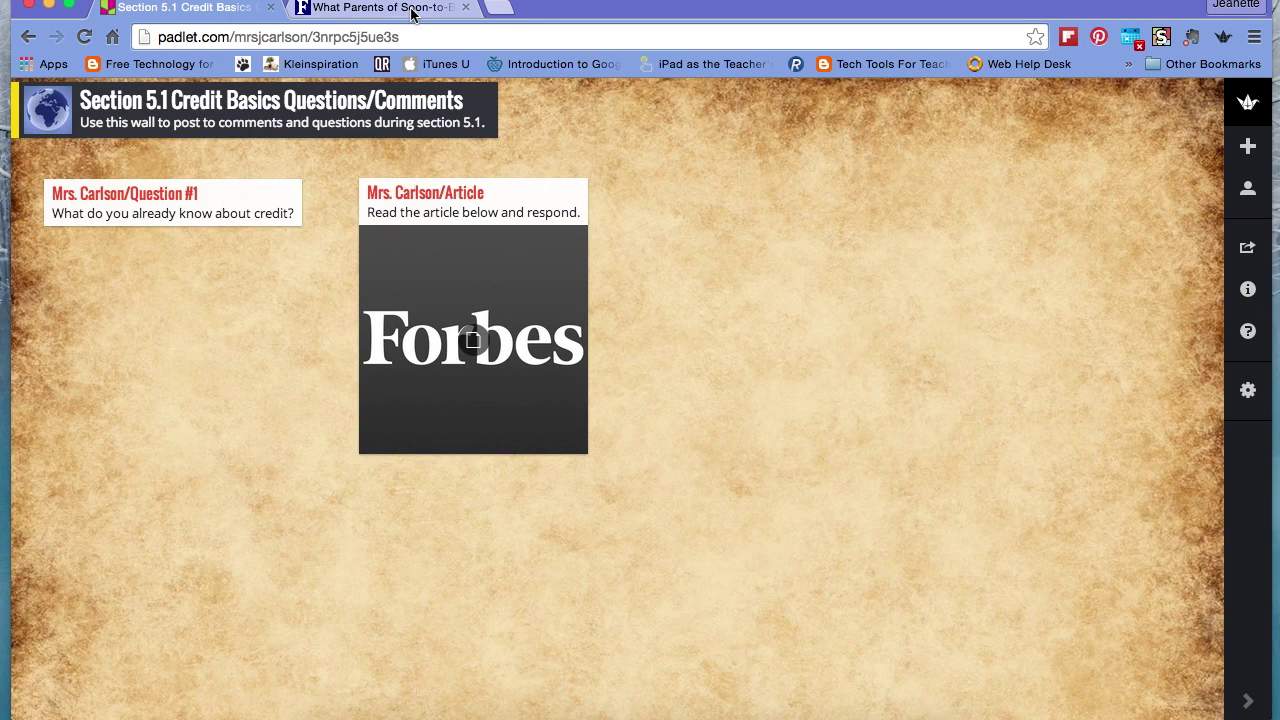
pyautogui.click(412, 10)
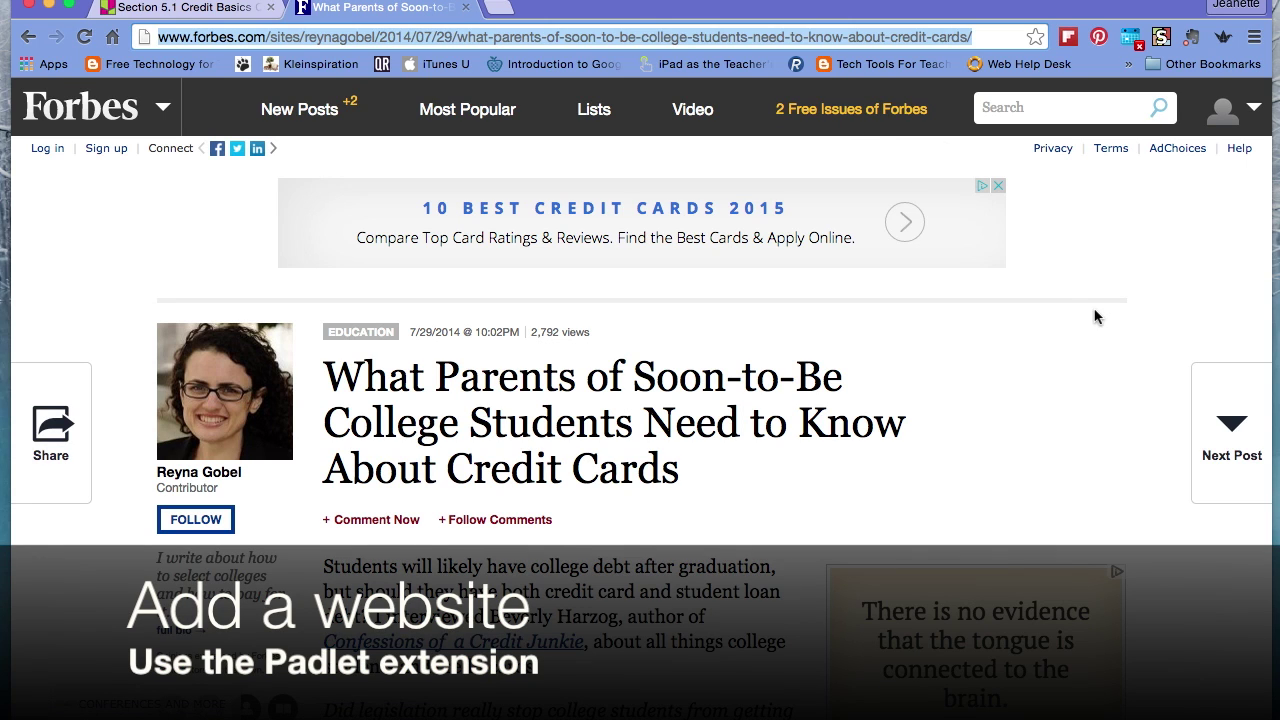
# - Send the Forbes college-credit-card article to the Section 5.1 wall with the Padlet Chrome extension
pyautogui.click(1224, 39)
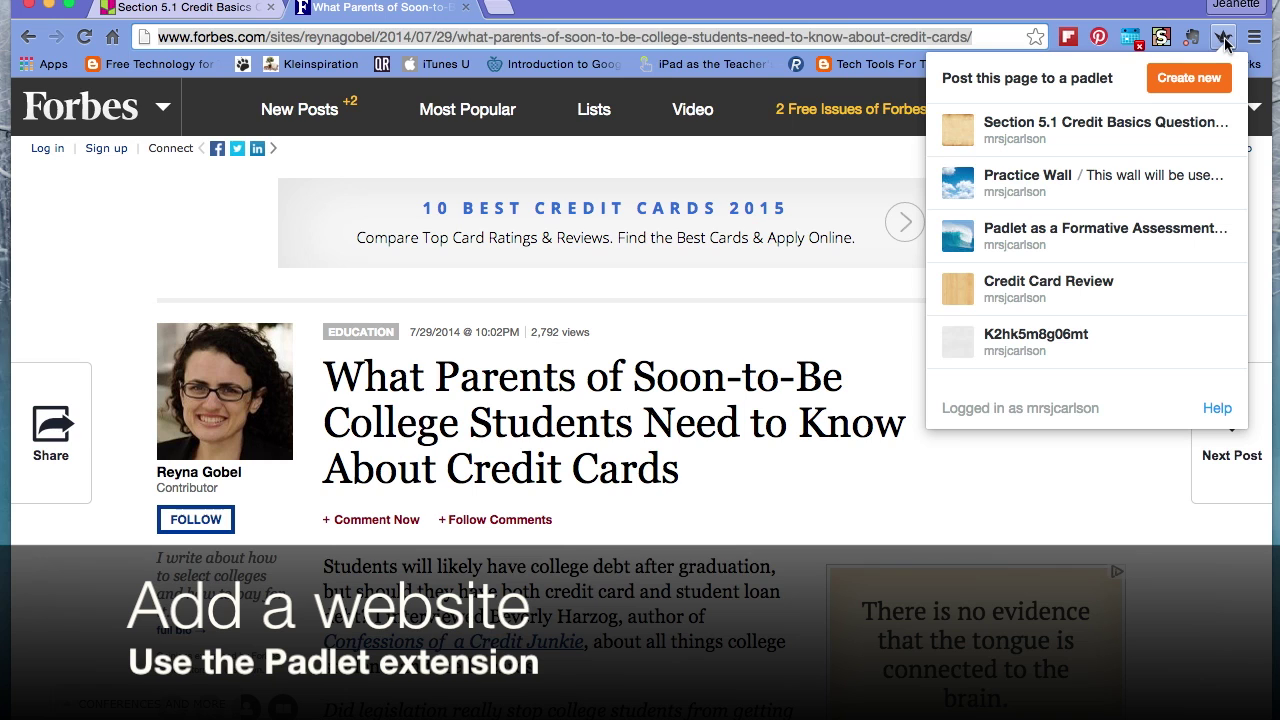
pyautogui.moveTo(1086, 130)
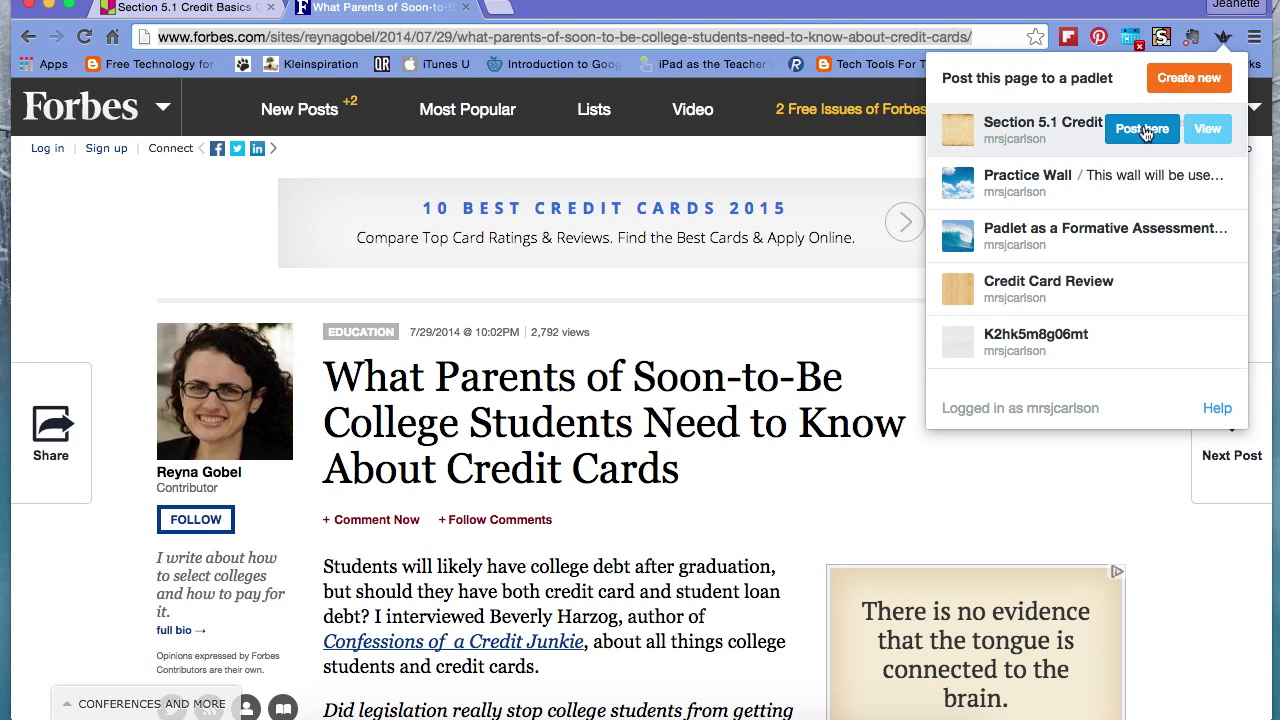
pyautogui.click(1147, 131)
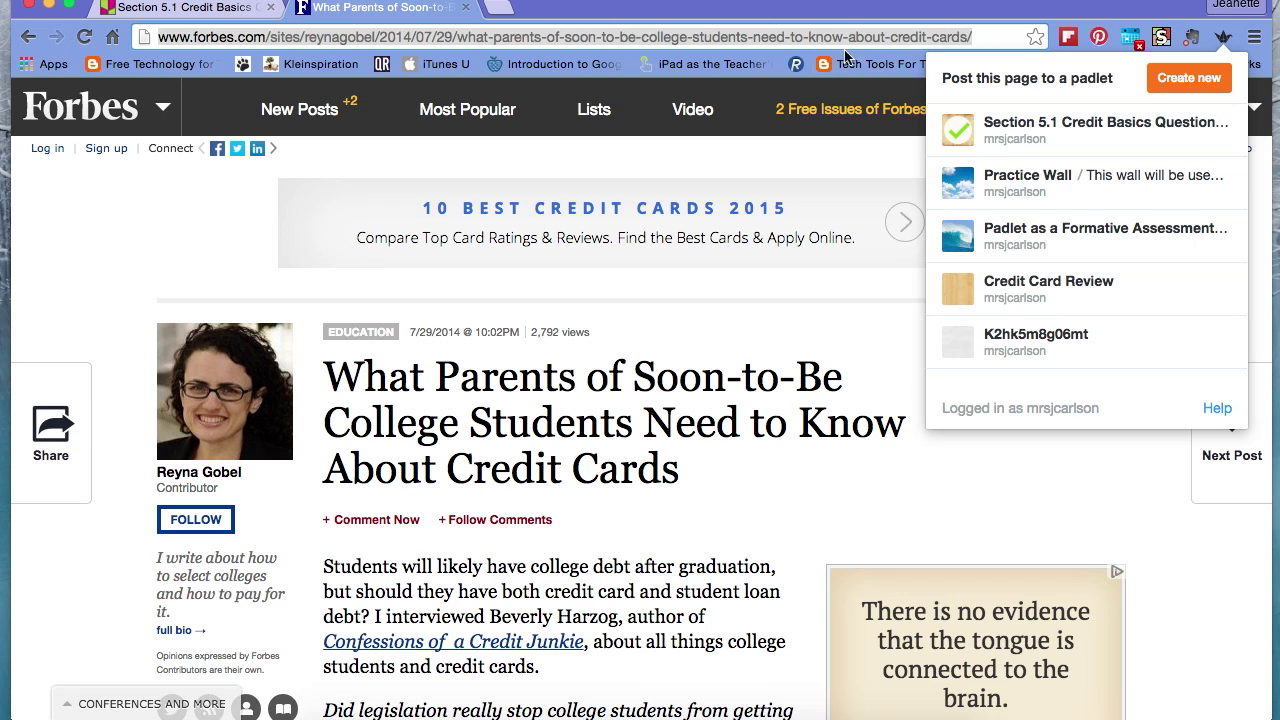
pyautogui.click(183, 7)
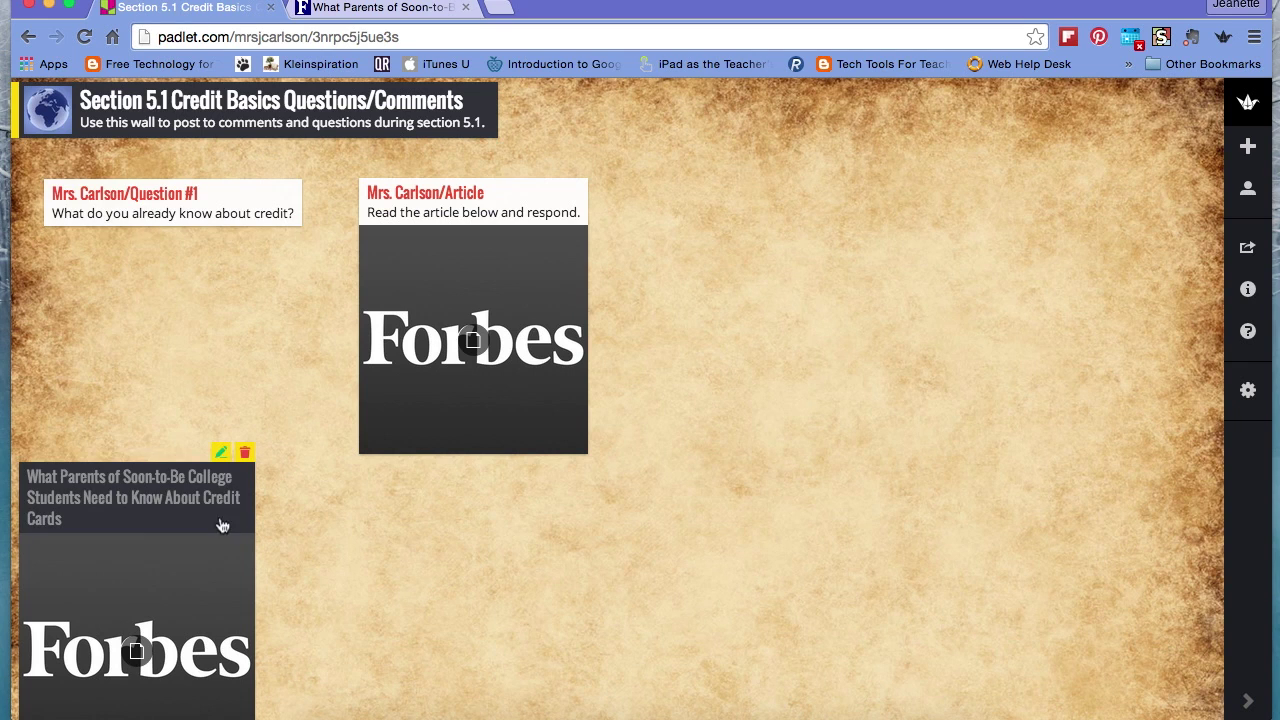
# - Drag the Forbes article post up beneath the Question #1 card
pyautogui.moveTo(211, 524); pyautogui.dragTo(251, 338)
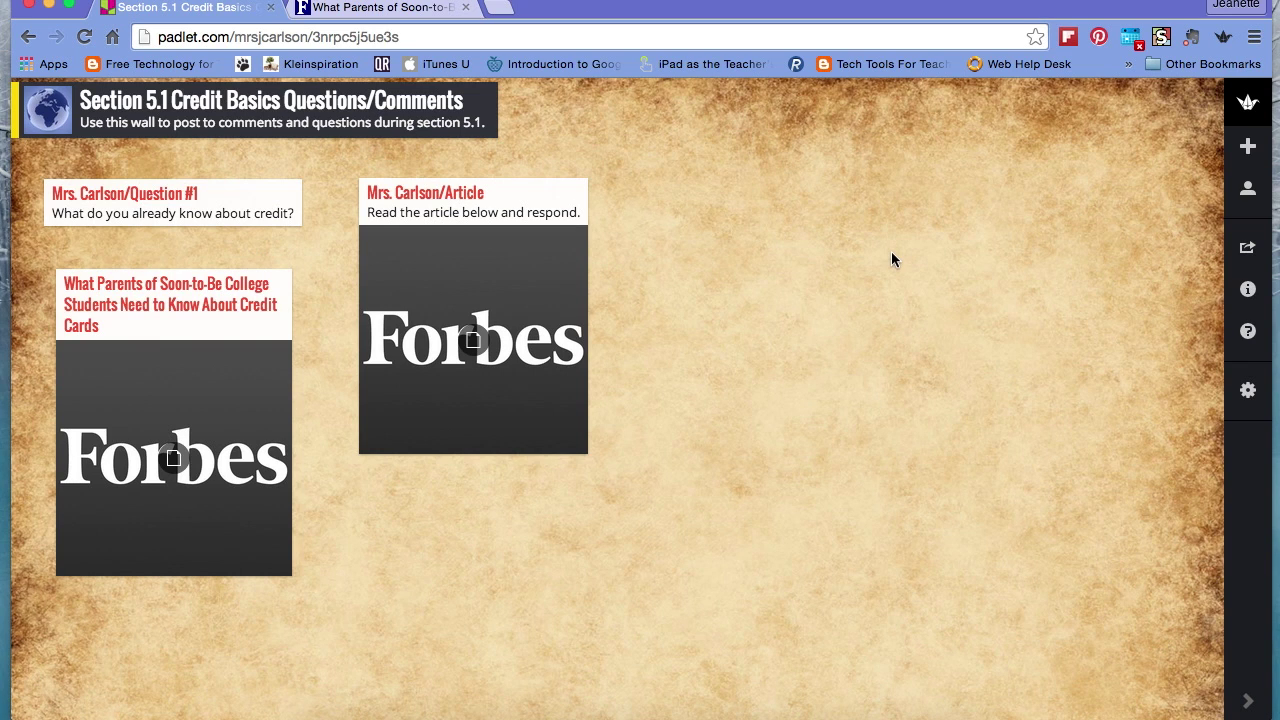
pyautogui.click(221, 203)
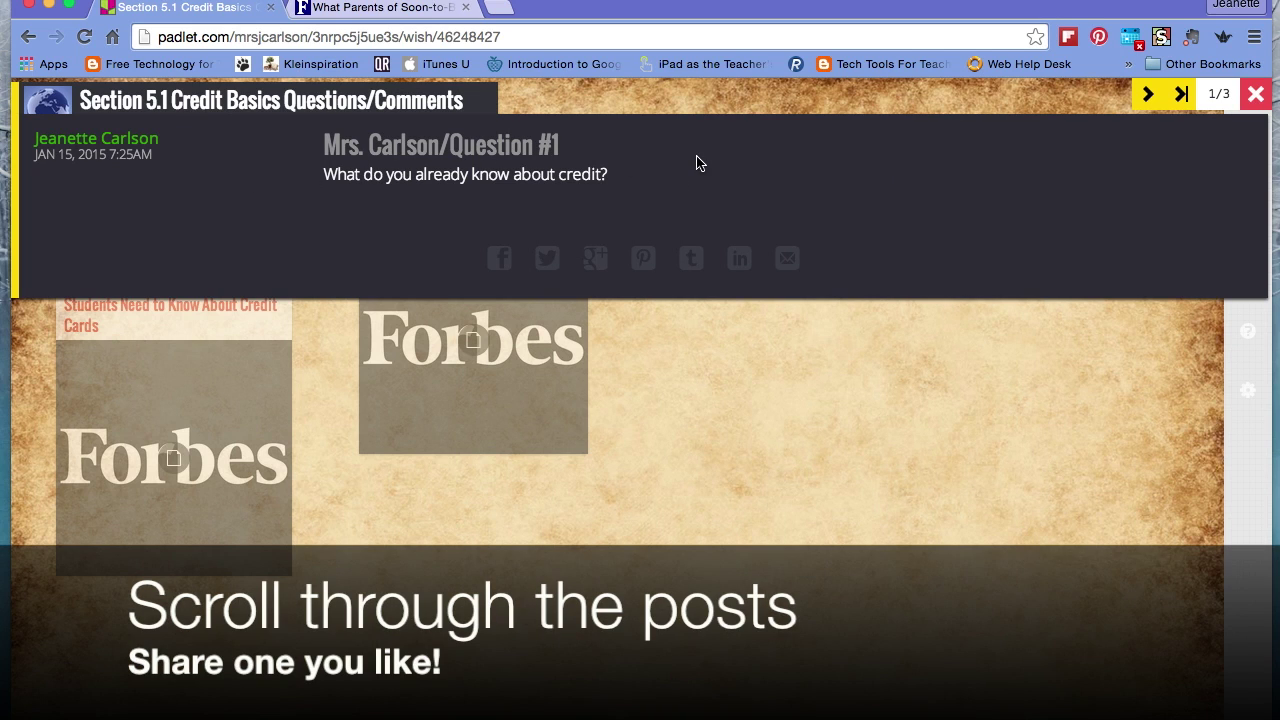
pyautogui.click(1149, 95)
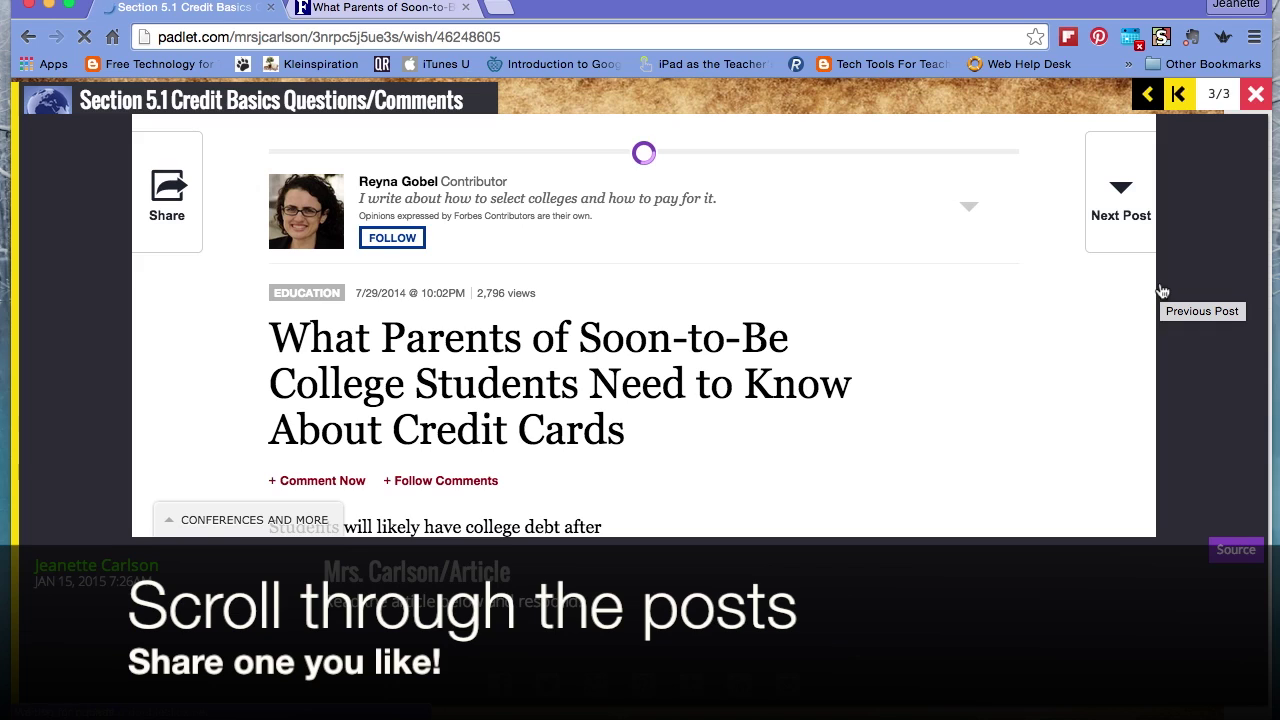
pyautogui.scroll(-1, 817, 440)
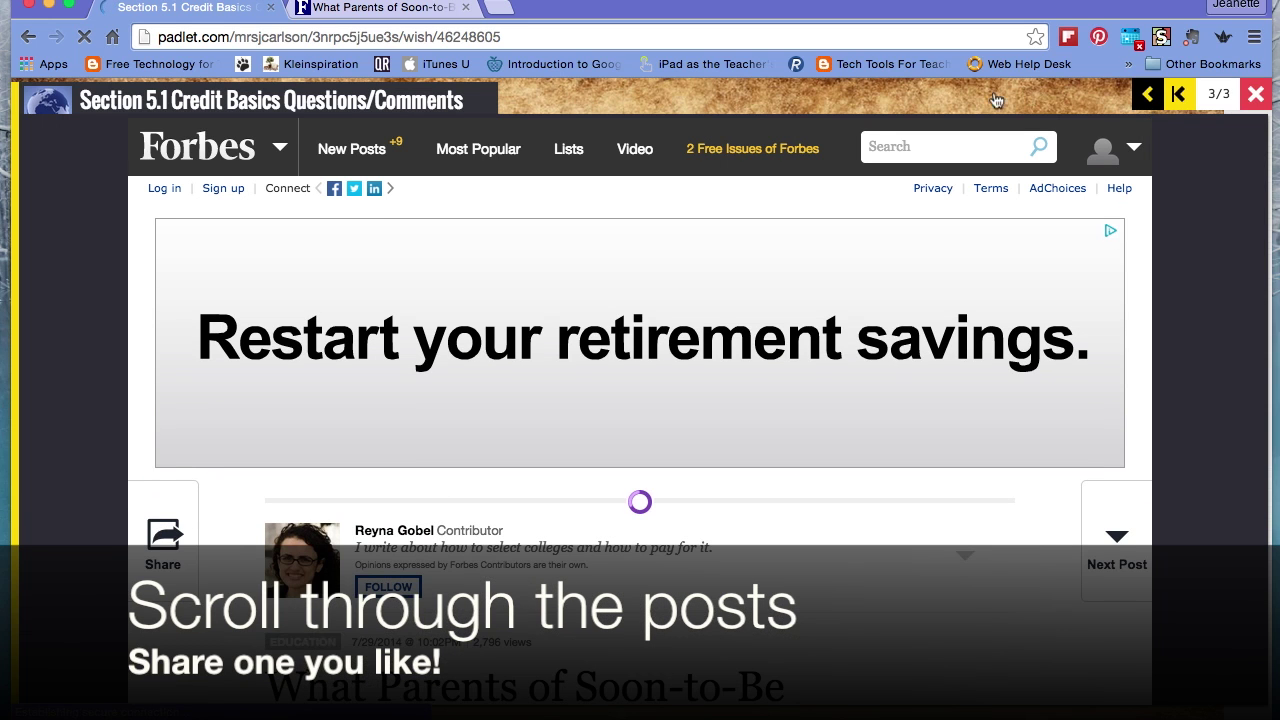
pyautogui.moveTo(1106, 146)
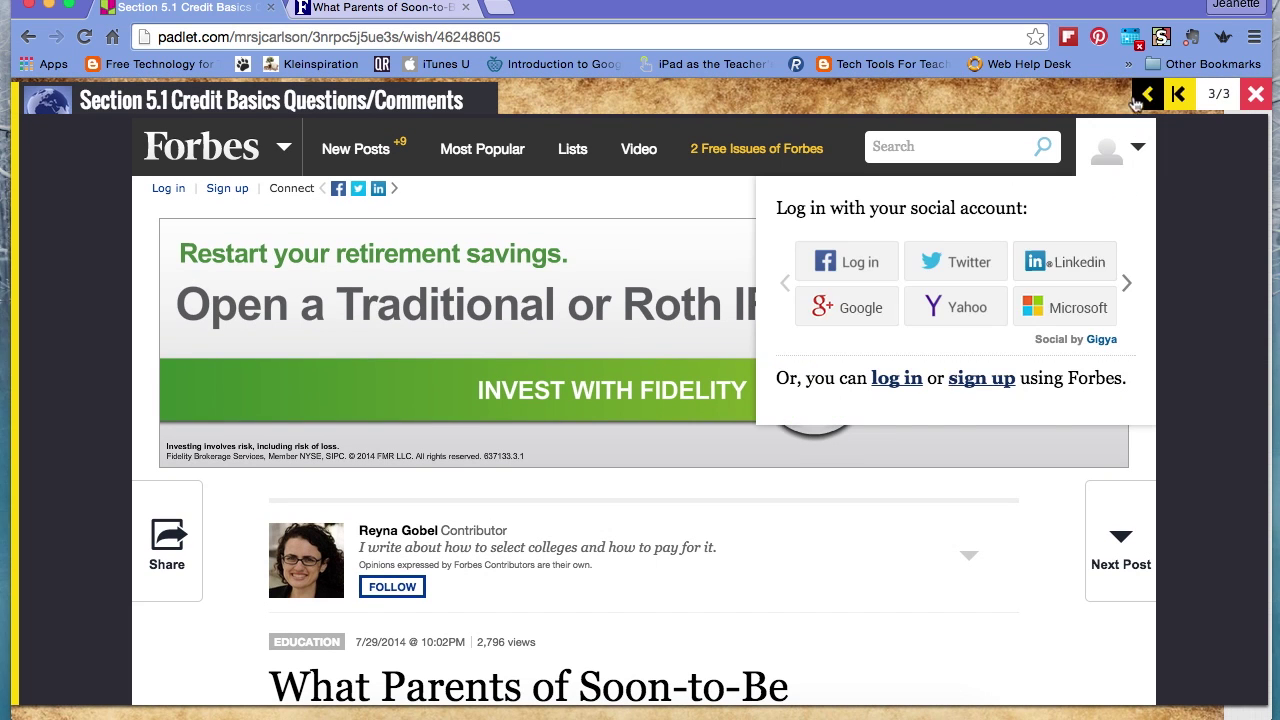
pyautogui.click(1262, 100)
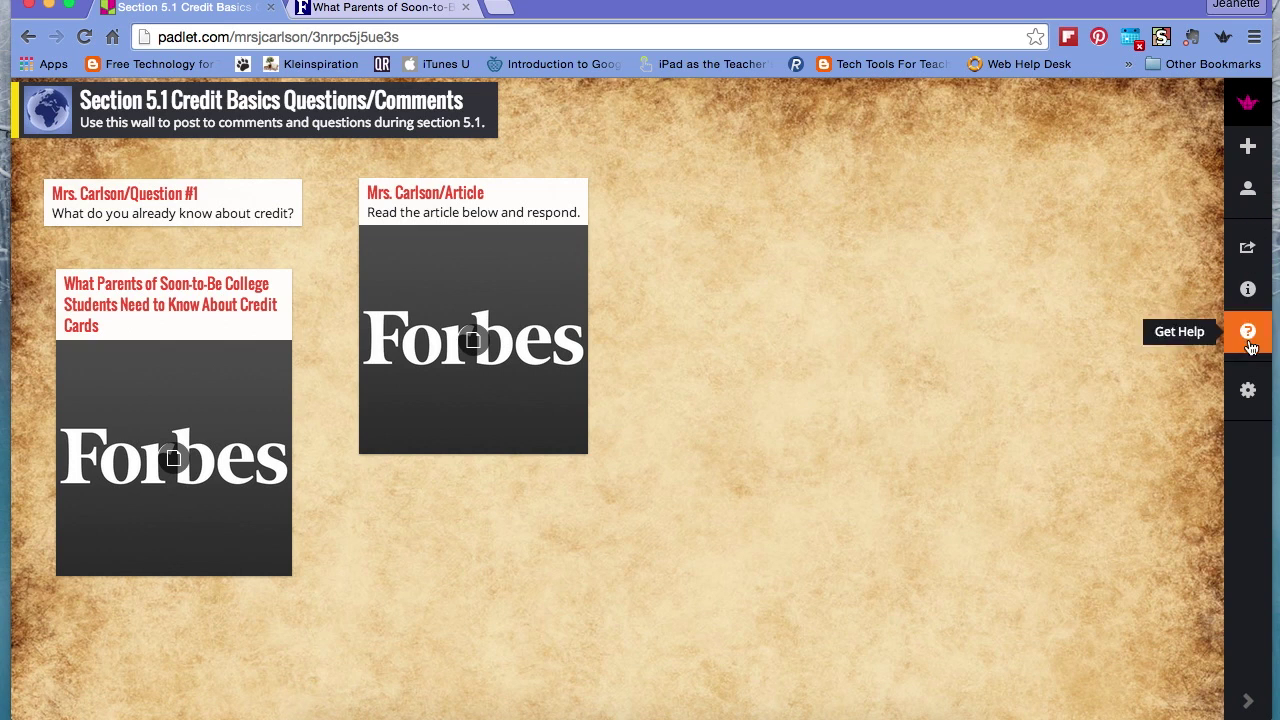
# - Try the Stream layout, then switch the wall to Grid layout and close settings
pyautogui.click(1247, 395)
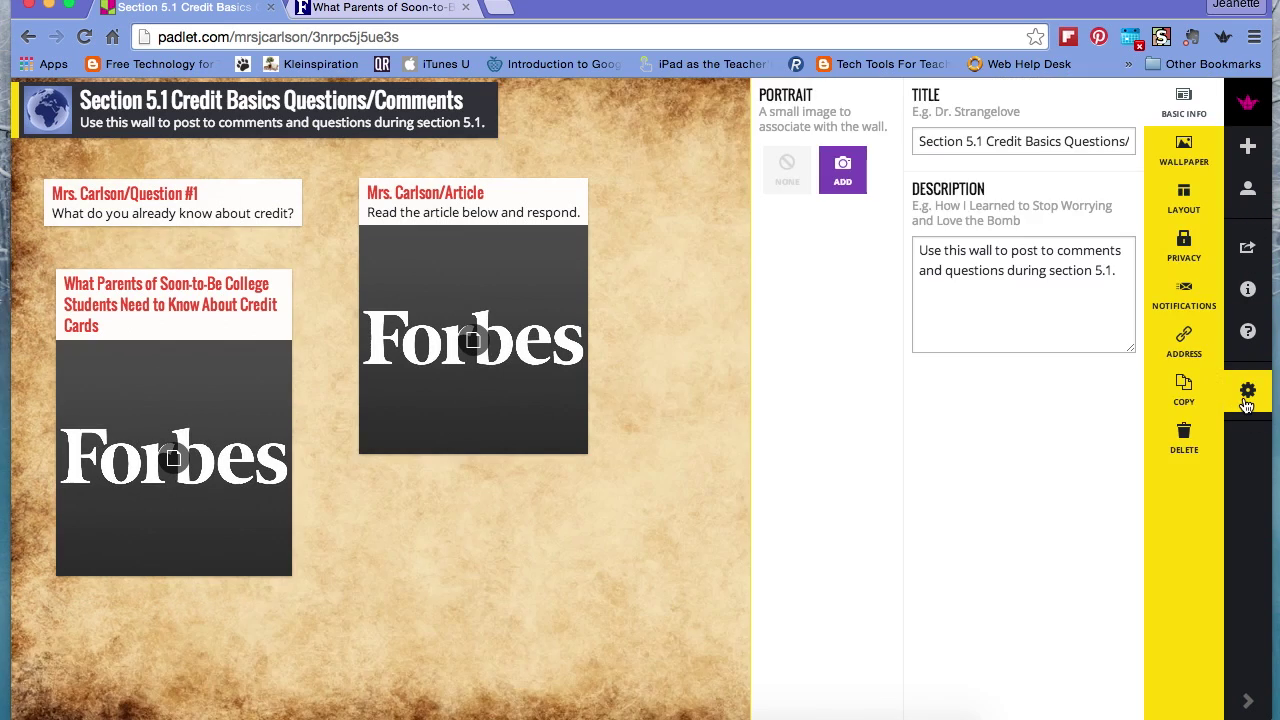
pyautogui.click(1181, 200)
pyautogui.click(910, 248)
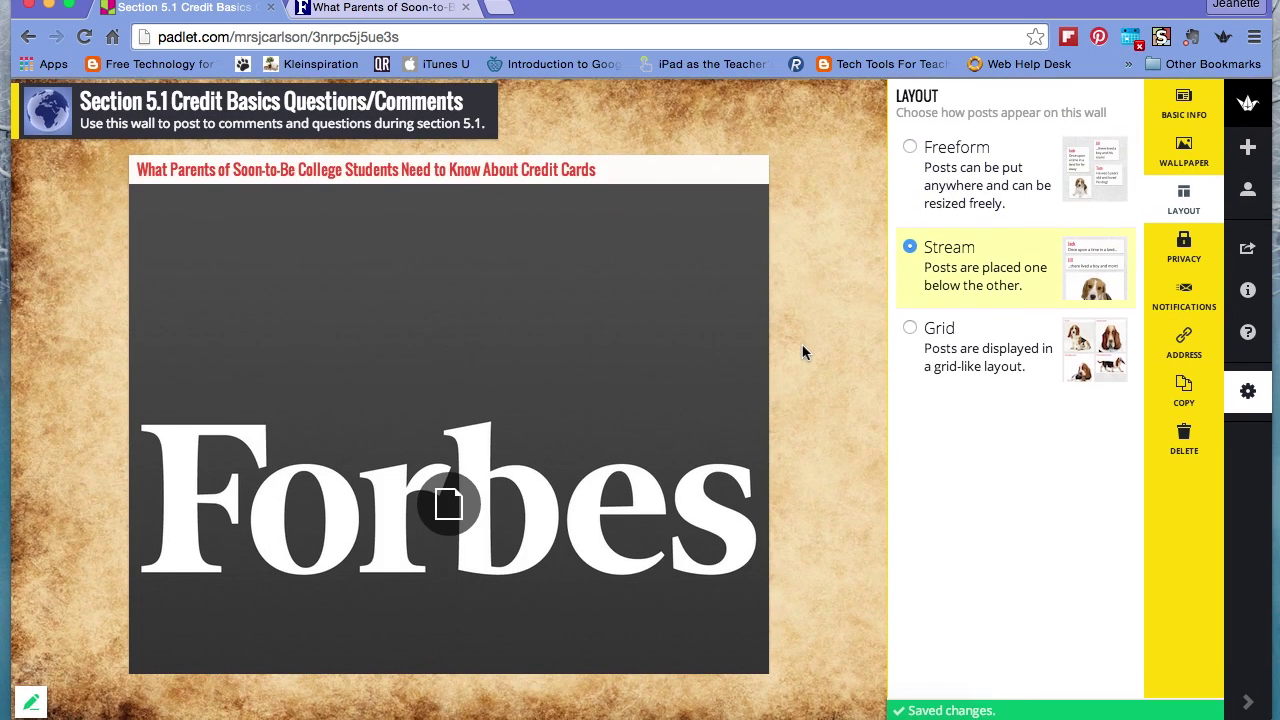
pyautogui.scroll(-5, 802, 344)
pyautogui.scroll(-10, 802, 350)
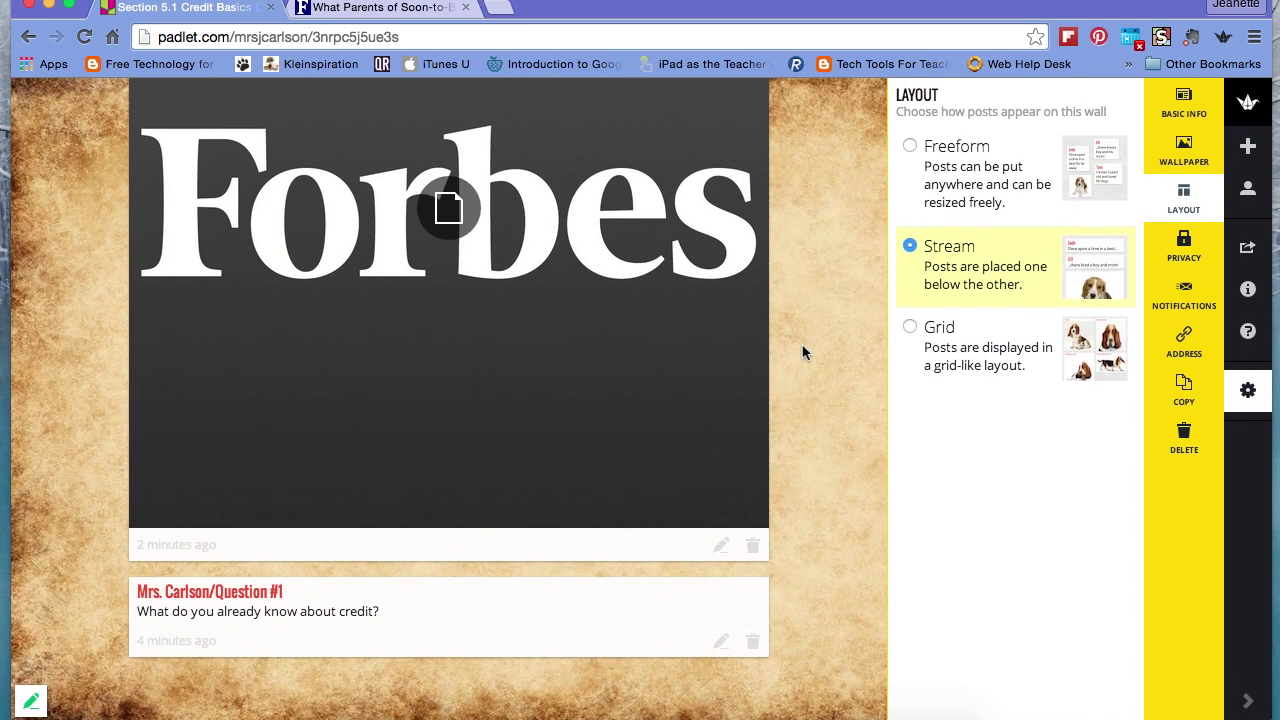
pyautogui.scroll(3, 802, 344)
pyautogui.scroll(-1, 802, 344)
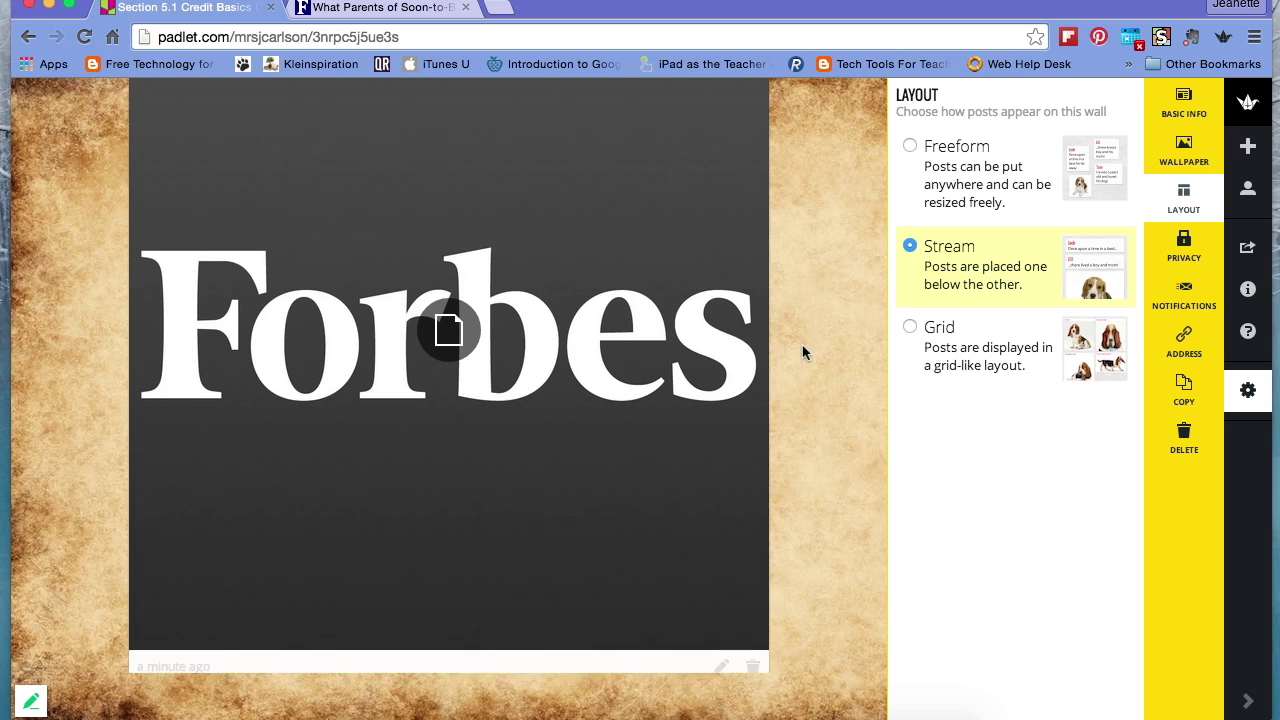
pyautogui.click(912, 328)
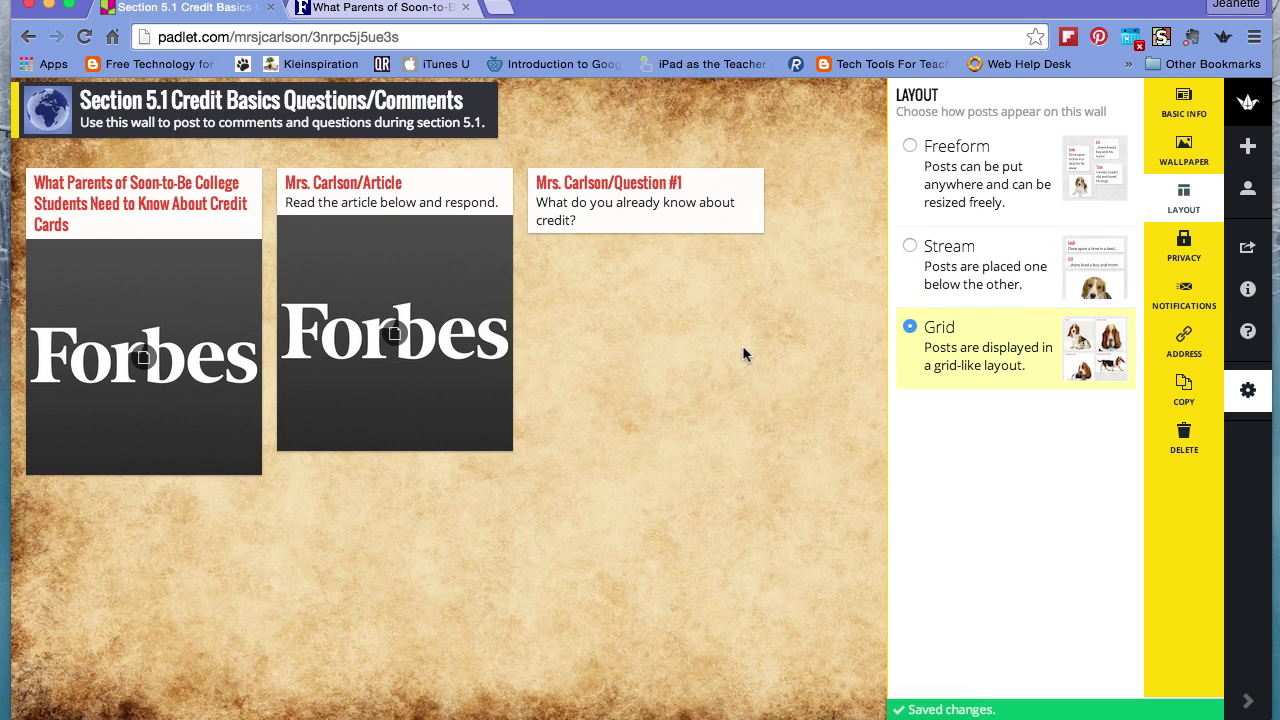
pyautogui.click(1256, 391)
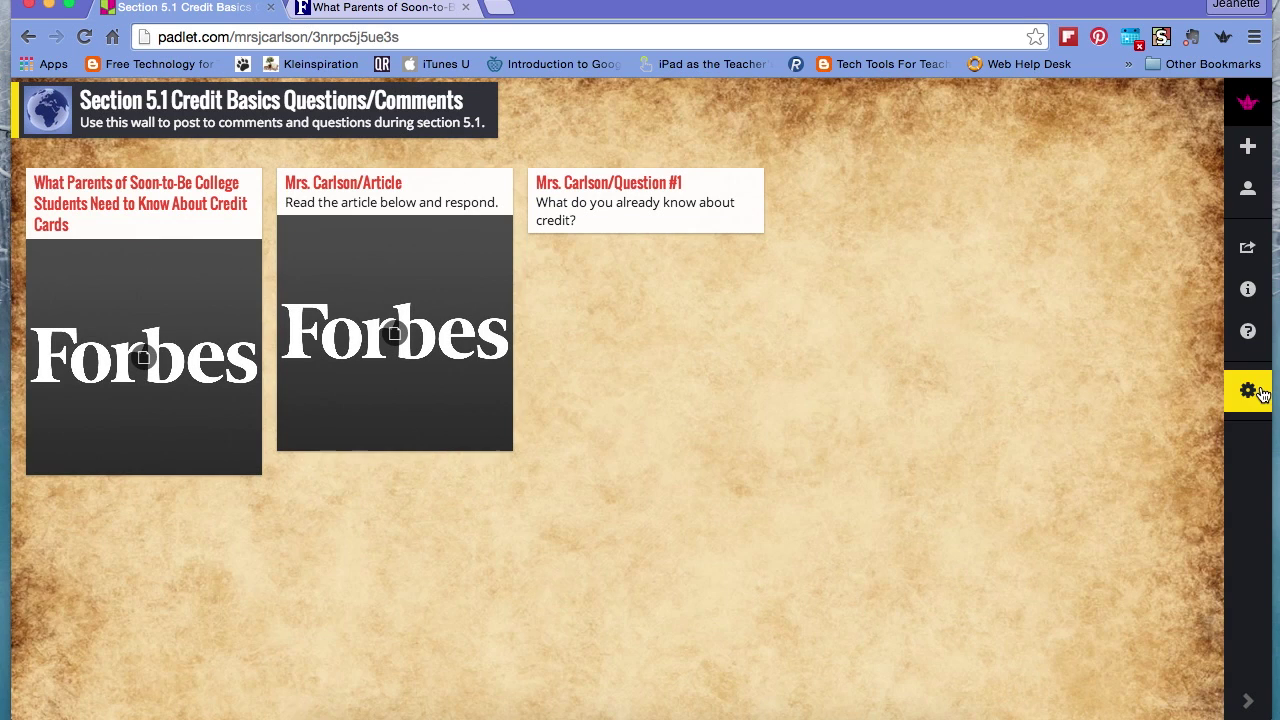
pyautogui.click(1248, 252)
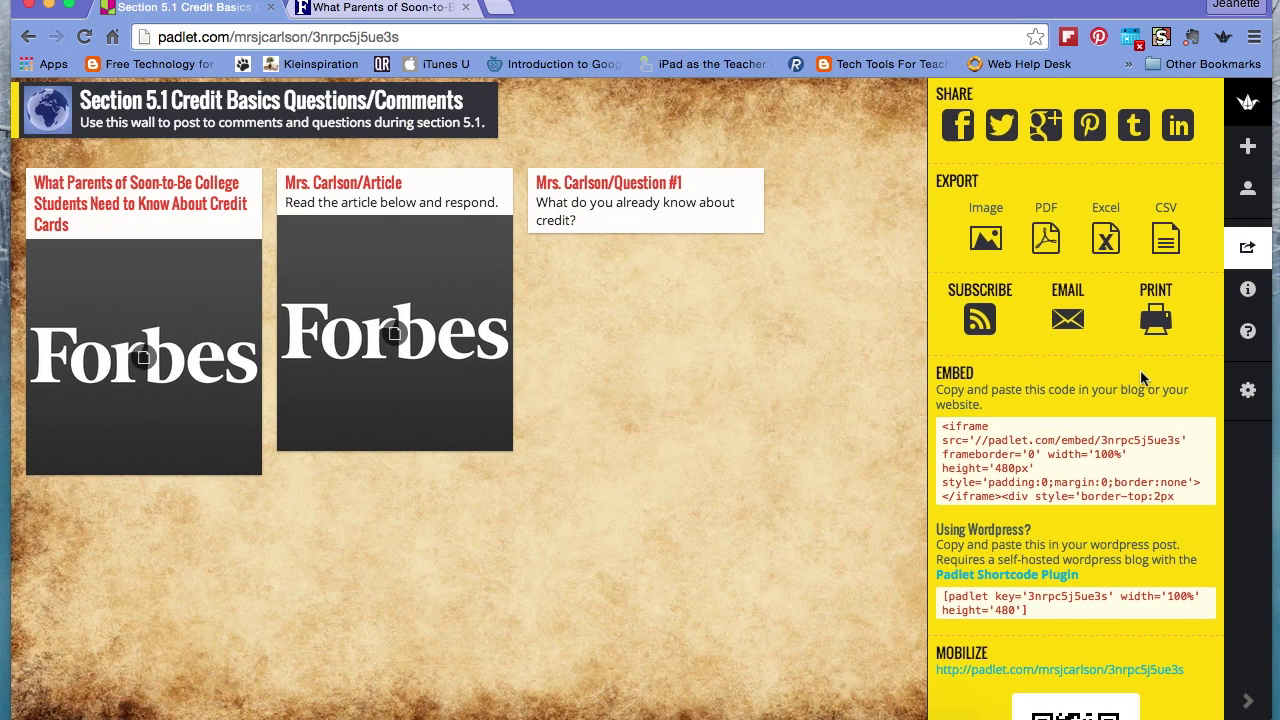
pyautogui.scroll(-5, 1143, 380)
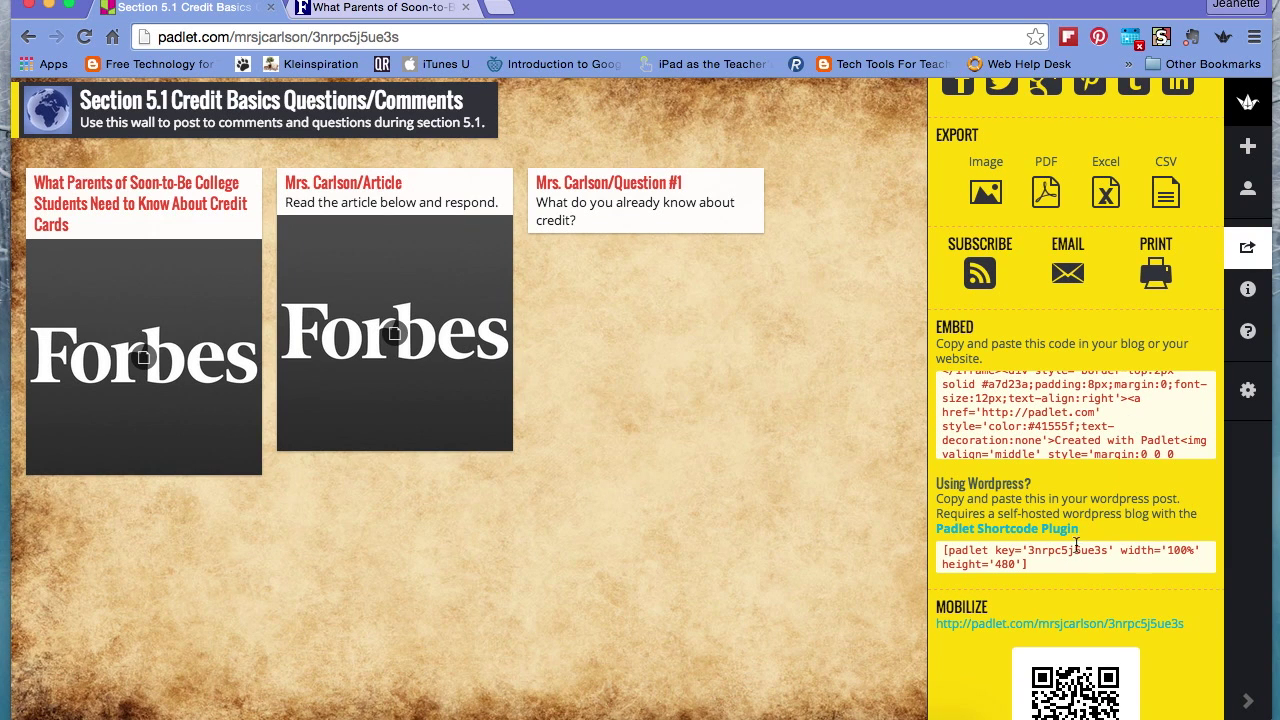
pyautogui.scroll(3, 1103, 415)
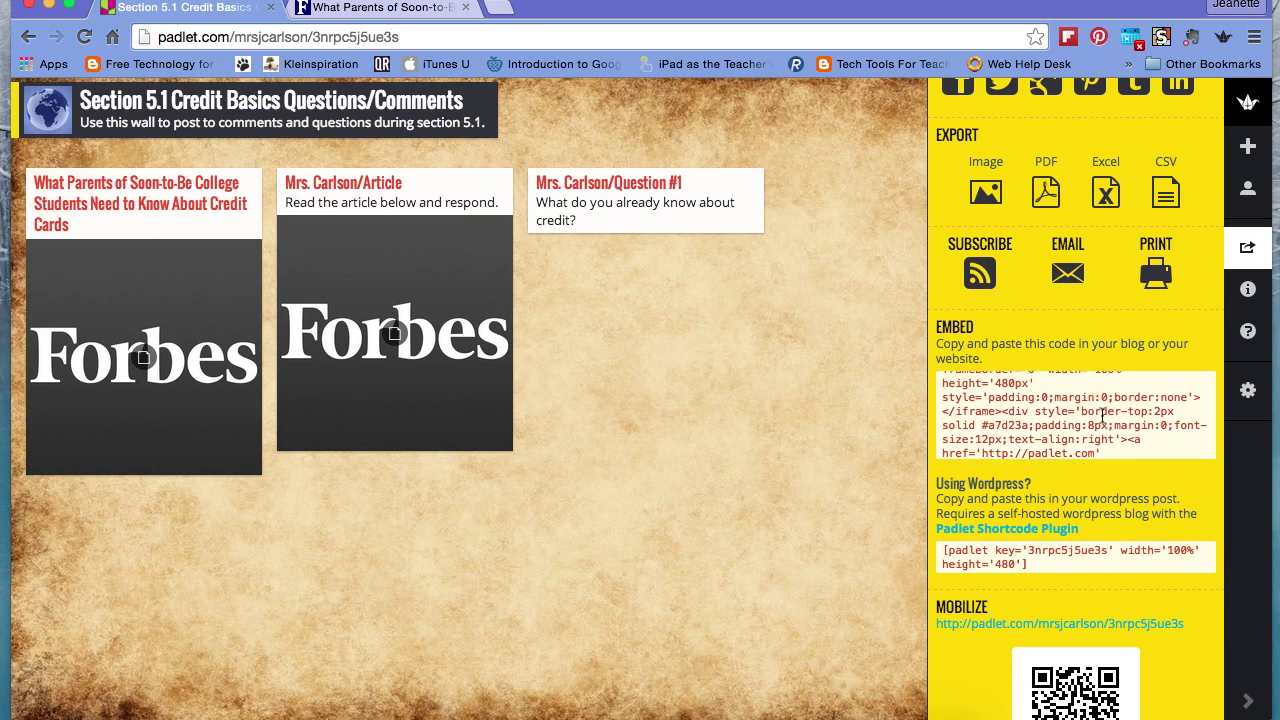
pyautogui.scroll(3, 1102, 415)
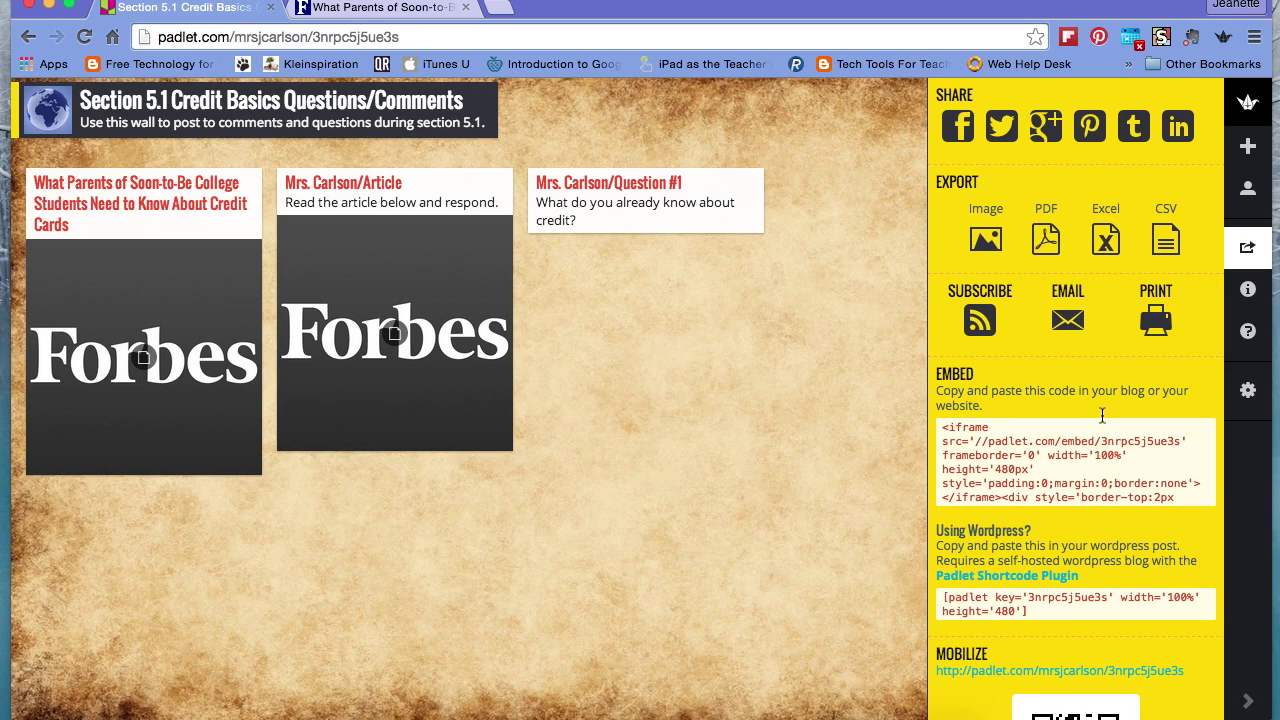
pyautogui.scroll(-3, 1102, 415)
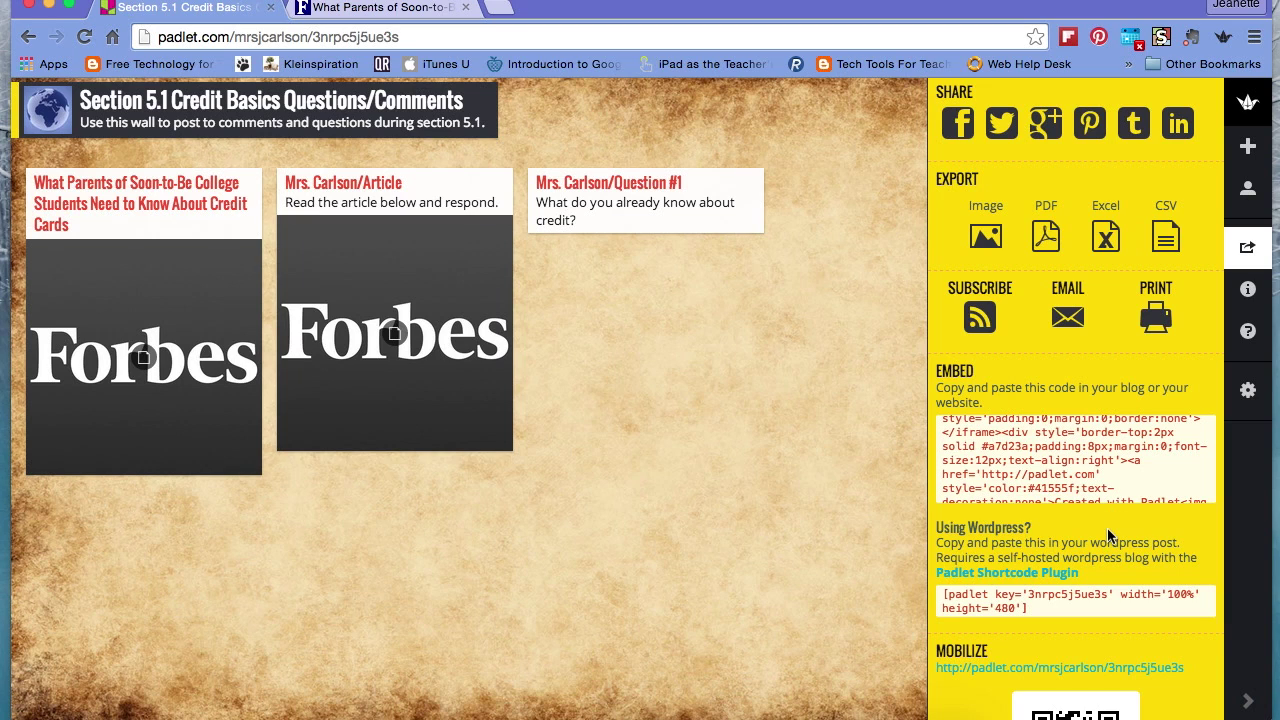
pyautogui.scroll(-3, 1107, 537)
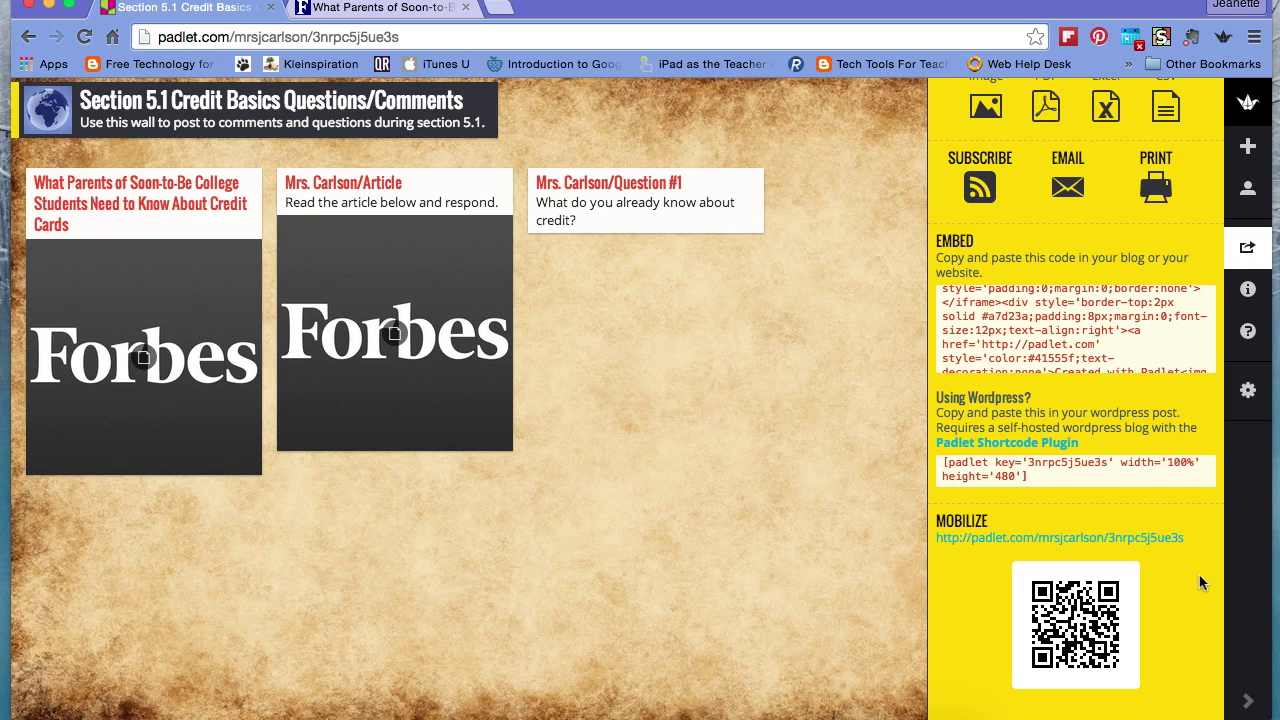
pyautogui.click(1247, 252)
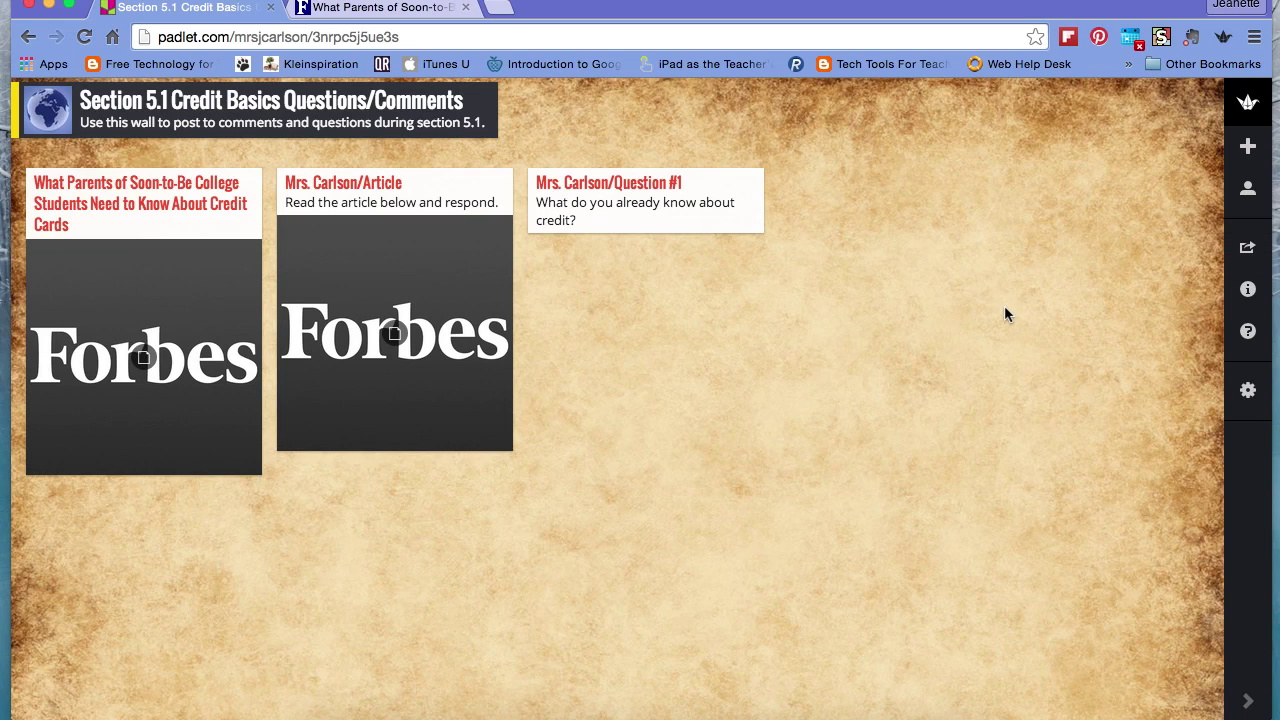